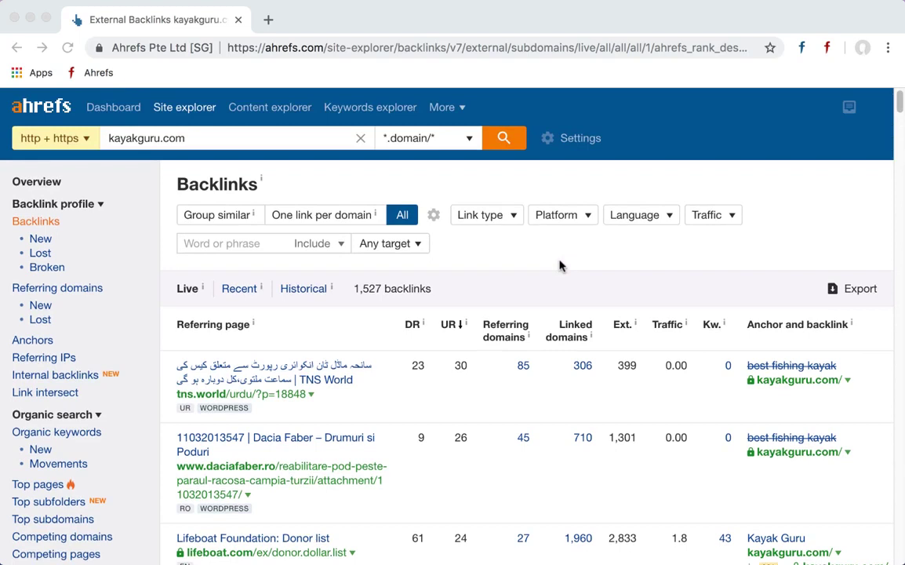
- Open the kayakguru.com overview and its full backlinks list in Ahrefs
{"action": "left_click", "coordinate": [189, 135]}
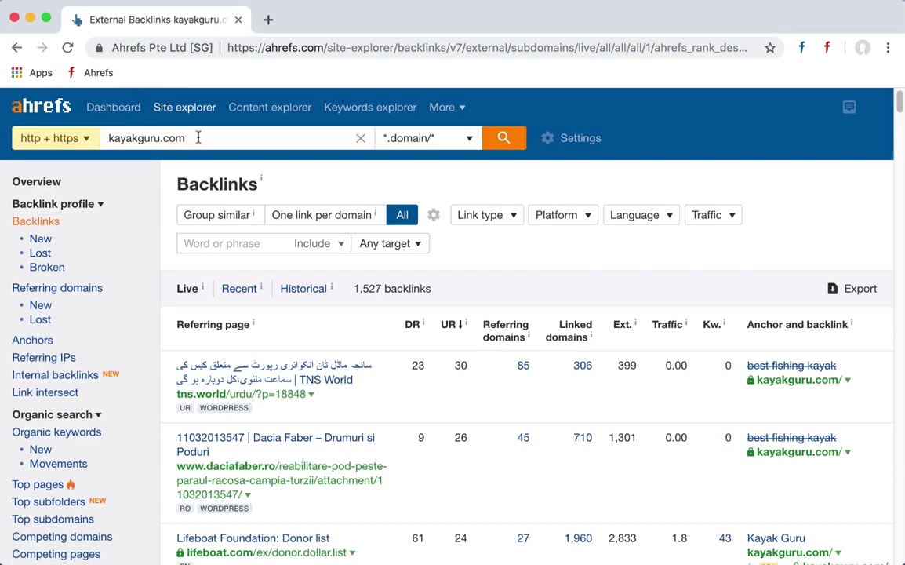
{"action": "left_click_drag", "start_coordinate": [198, 138], "coordinate": [96, 128]}
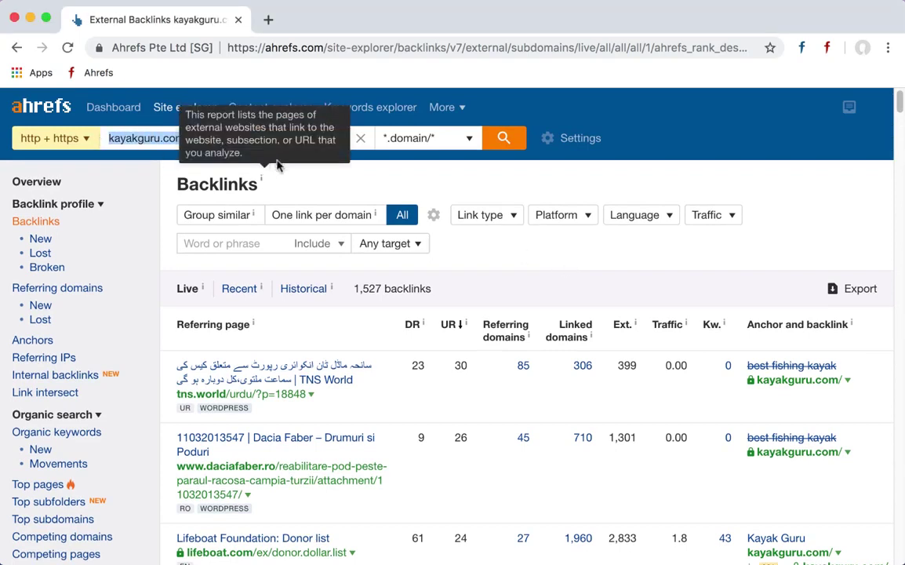
{"action": "left_click", "coordinate": [337, 175]}
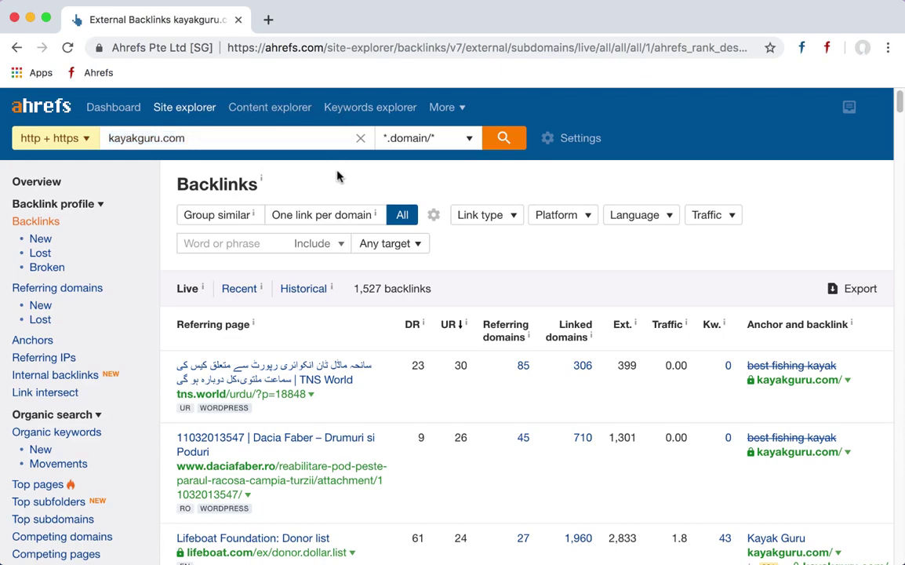
{"action": "scroll", "coordinate": [271, 346], "scroll_direction": "down", "scroll_amount": 2}
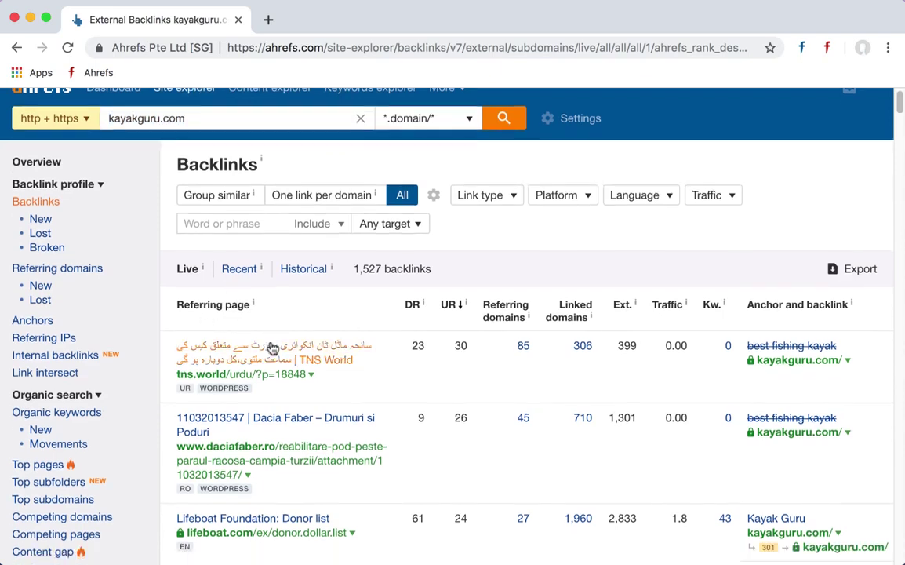
{"action": "scroll", "coordinate": [270, 346], "scroll_direction": "up", "scroll_amount": 2}
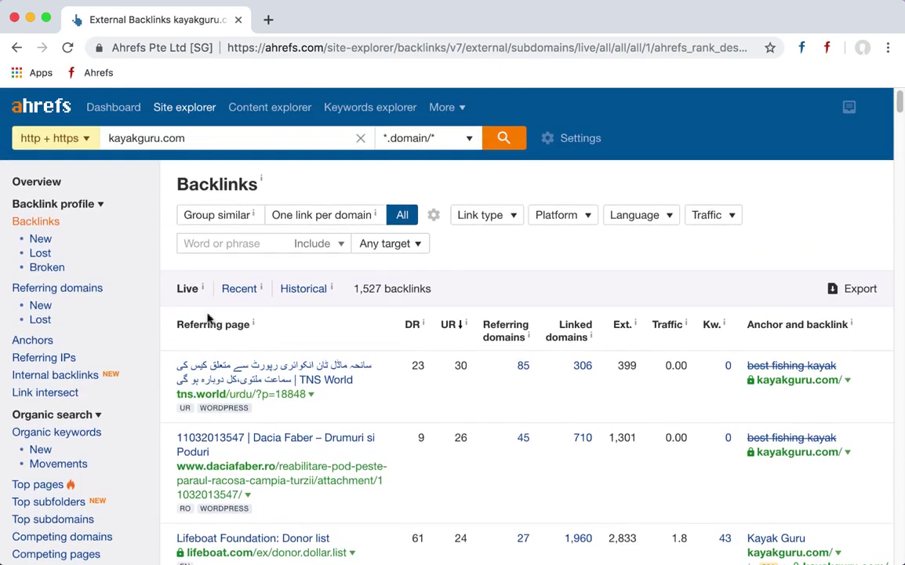
{"action": "left_click", "coordinate": [47, 182]}
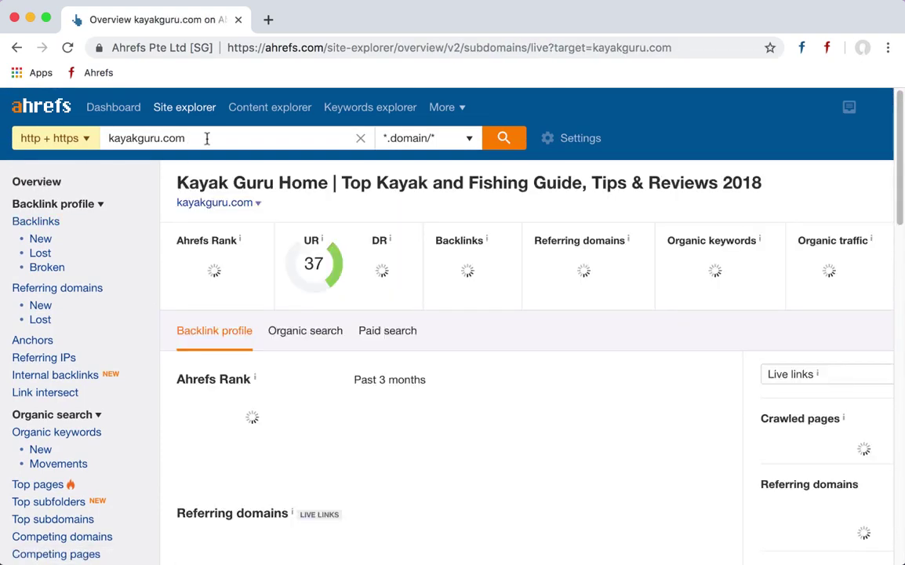
{"action": "left_click_drag", "start_coordinate": [215, 138], "coordinate": [102, 136]}
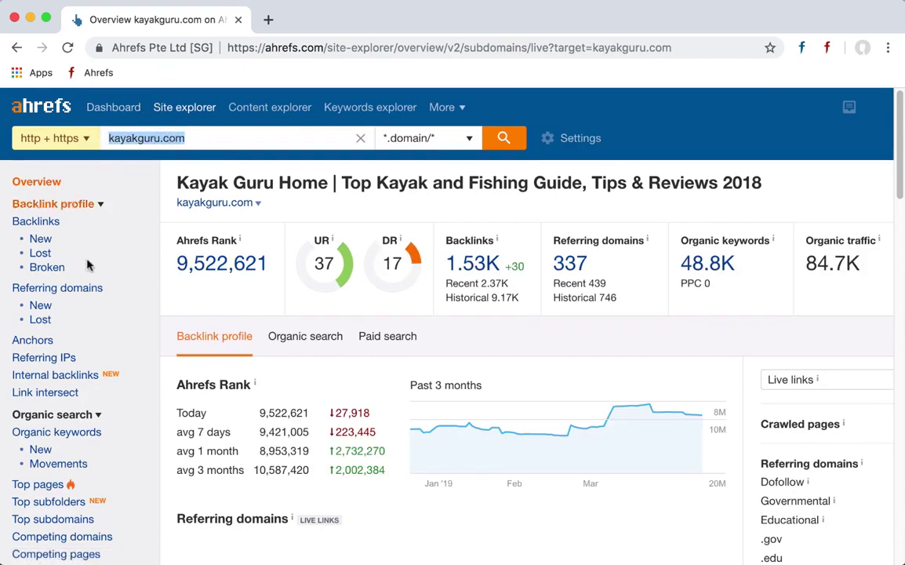
{"action": "left_click", "coordinate": [481, 266]}
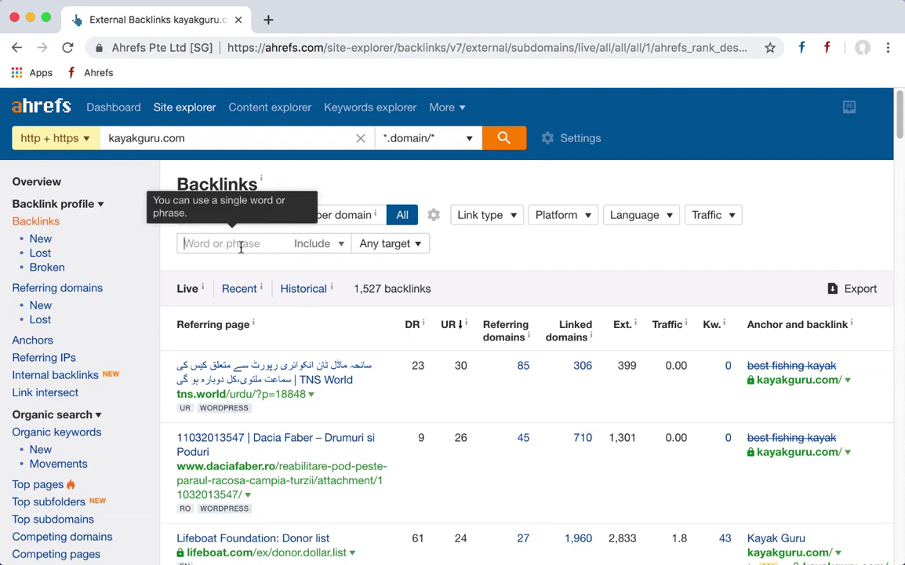
- Filter the backlinks by the word 'donor' after trying donation and charity, then begin replacing it with 'lio'
{"action": "type", "text": "donor"}
{"action": "key", "text": "ctrl+a"}
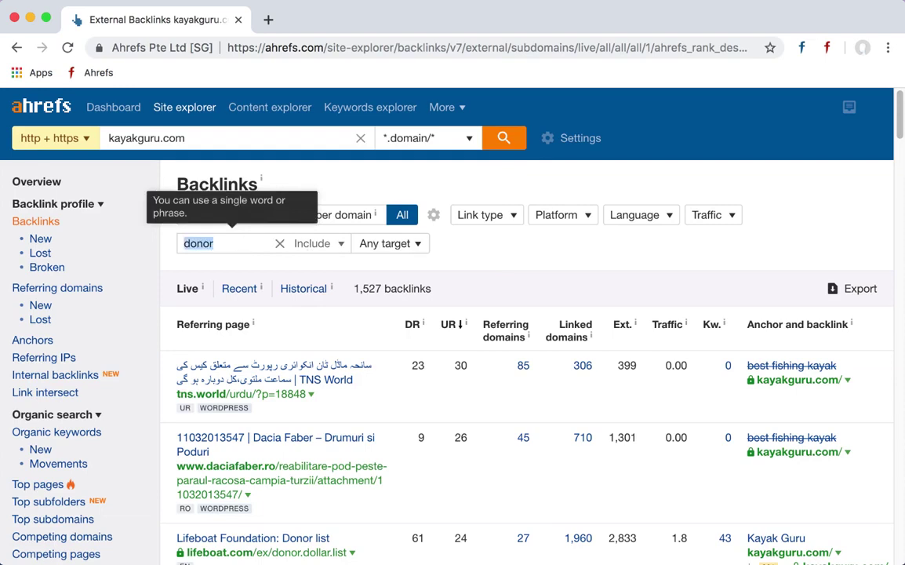
{"action": "type", "text": "donation"}
{"action": "key", "text": "ctrl+a"}
{"action": "type", "text": "charity"}
{"action": "key", "text": "ctrl+a"}
{"action": "type", "text": "don"}
{"action": "key", "text": "Return"}
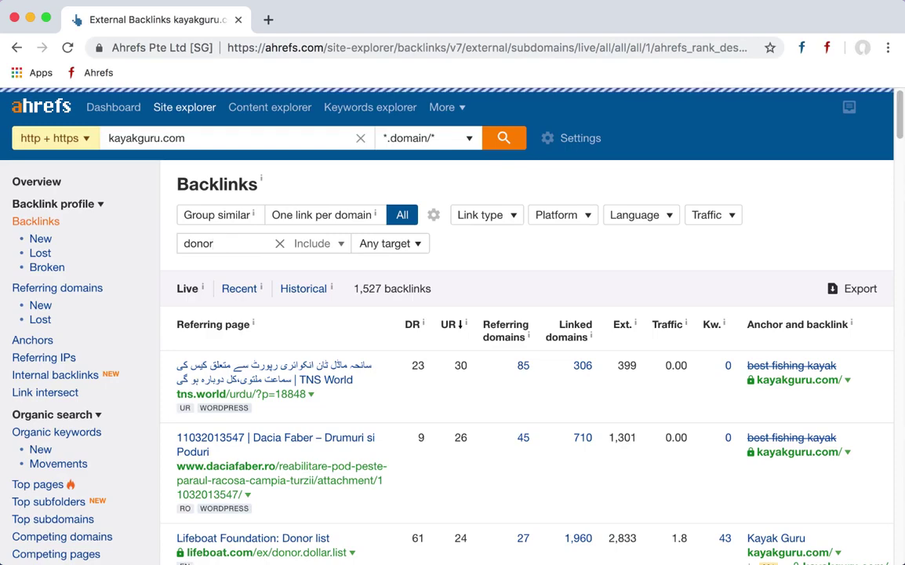
{"action": "double_click", "coordinate": [194, 244]}
{"action": "key", "text": "BackSpace"}
{"action": "type", "text": "lio"}
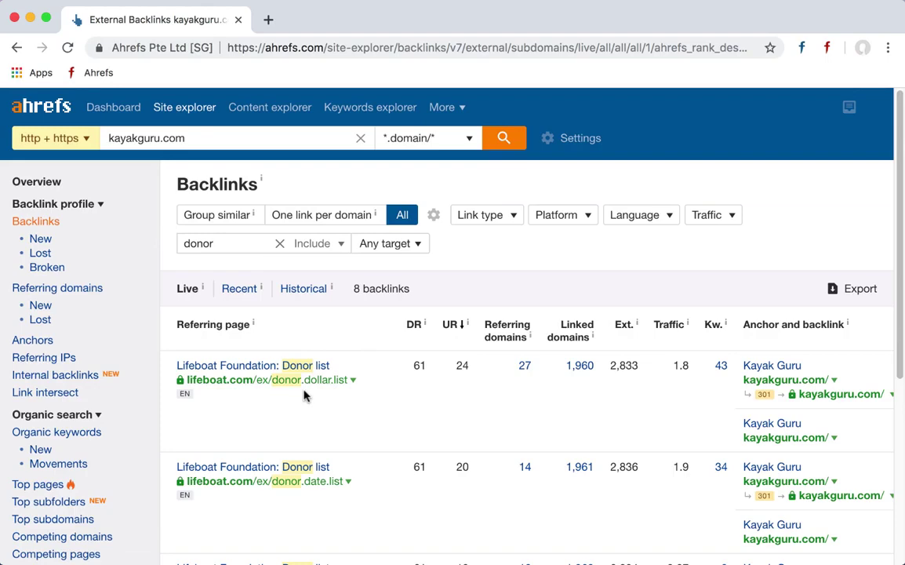
{"action": "scroll", "coordinate": [304, 396], "scroll_direction": "down", "scroll_amount": 2}
{"action": "scroll", "coordinate": [304, 396], "scroll_direction": "up", "scroll_amount": 1}
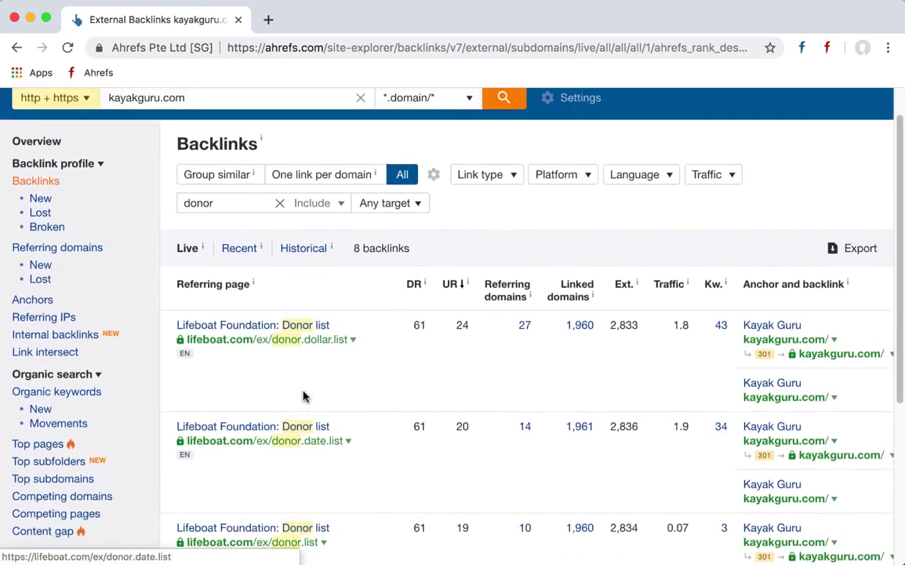
{"action": "scroll", "coordinate": [285, 378], "scroll_direction": "up", "scroll_amount": 1}
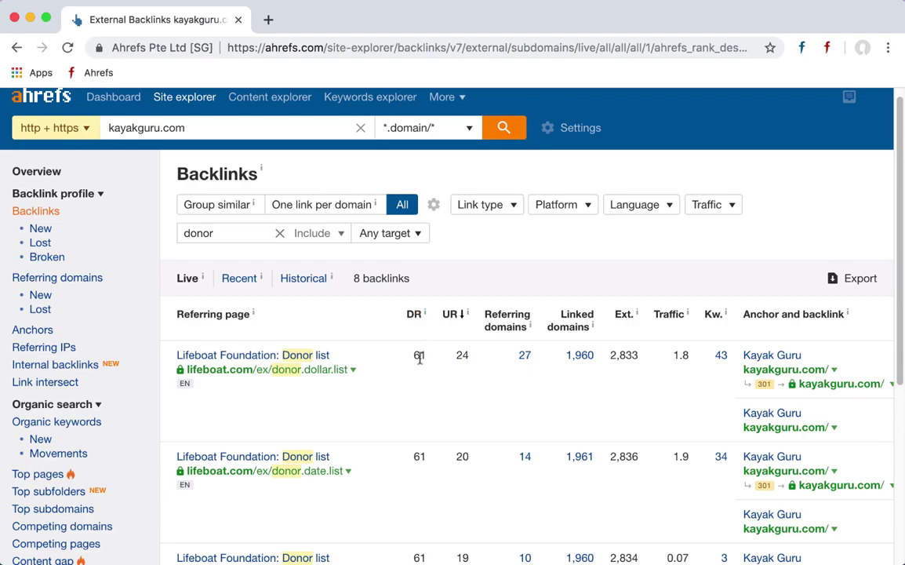
{"action": "left_click_drag", "start_coordinate": [414, 355], "coordinate": [474, 360]}
- Copy the donor.dollar.list link and load it in a new Chrome tab
{"action": "right_click", "coordinate": [266, 375]}
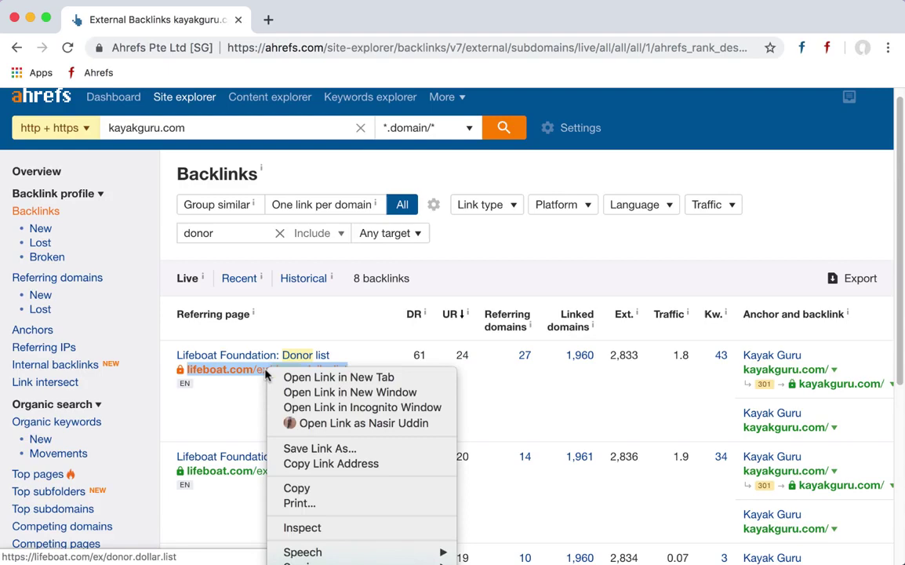
{"action": "left_click", "coordinate": [286, 463]}
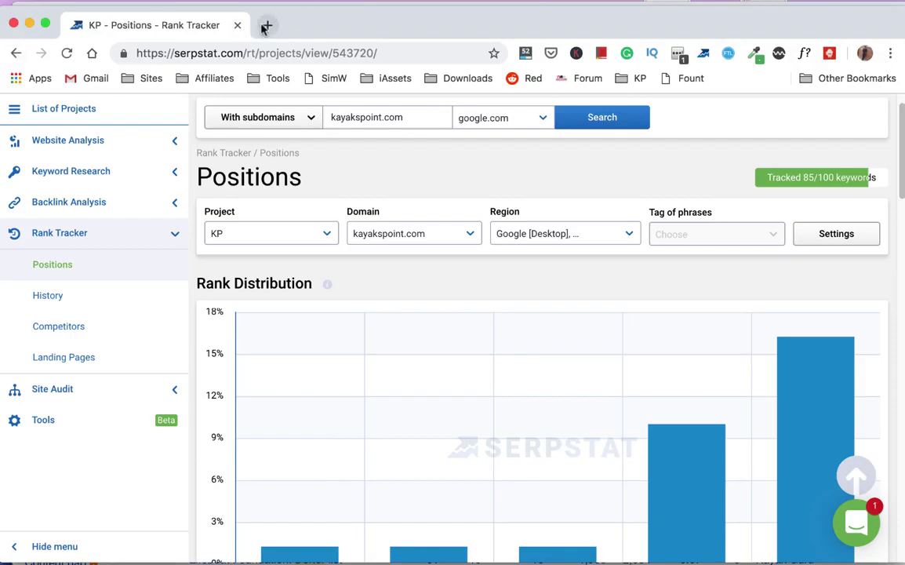
{"action": "left_click", "coordinate": [267, 26]}
{"action": "right_click", "coordinate": [209, 52]}
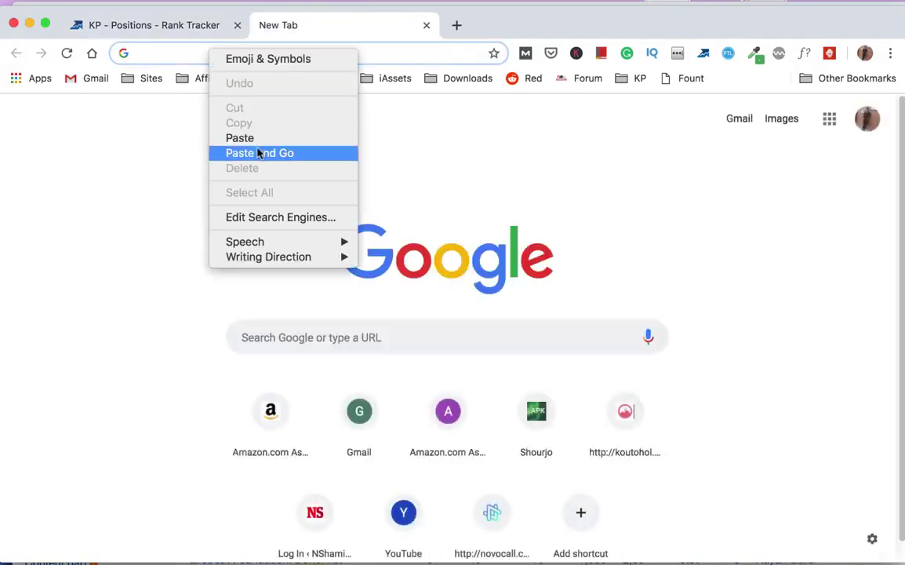
{"action": "left_click", "coordinate": [258, 153]}
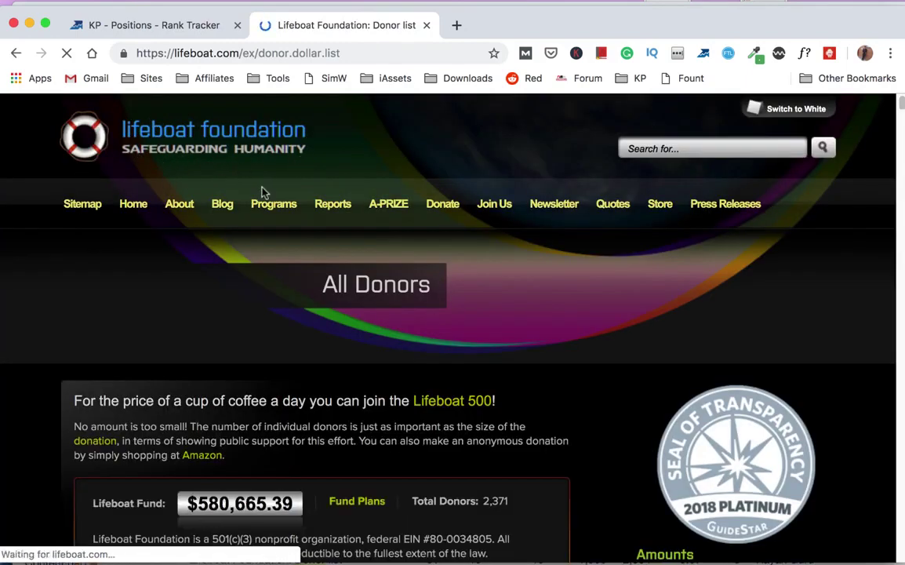
- Start scrolling the donor list from the $200 donors and open a donor's link
{"action": "right_click", "coordinate": [236, 169]}
{"action": "left_click", "coordinate": [197, 246]}
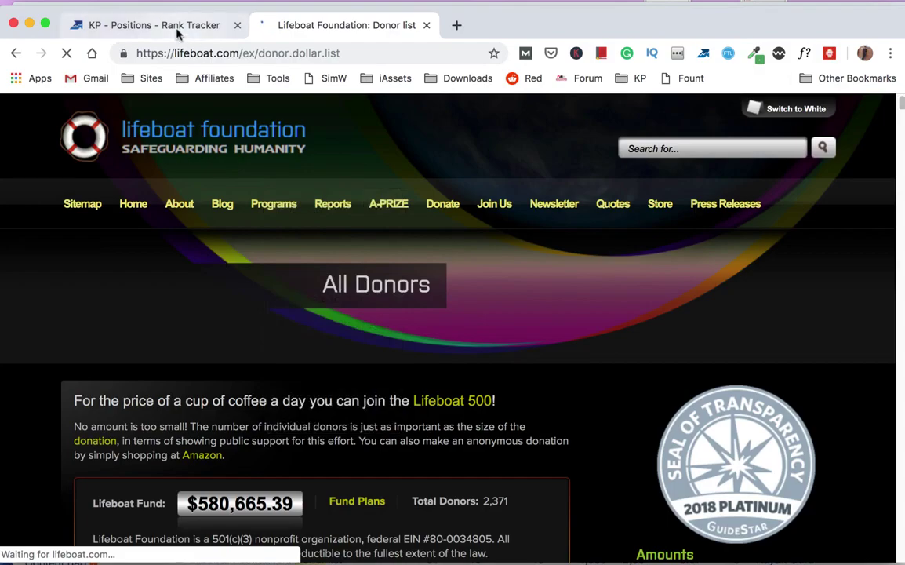
{"action": "scroll", "coordinate": [427, 286], "scroll_direction": "down", "scroll_amount": 10}
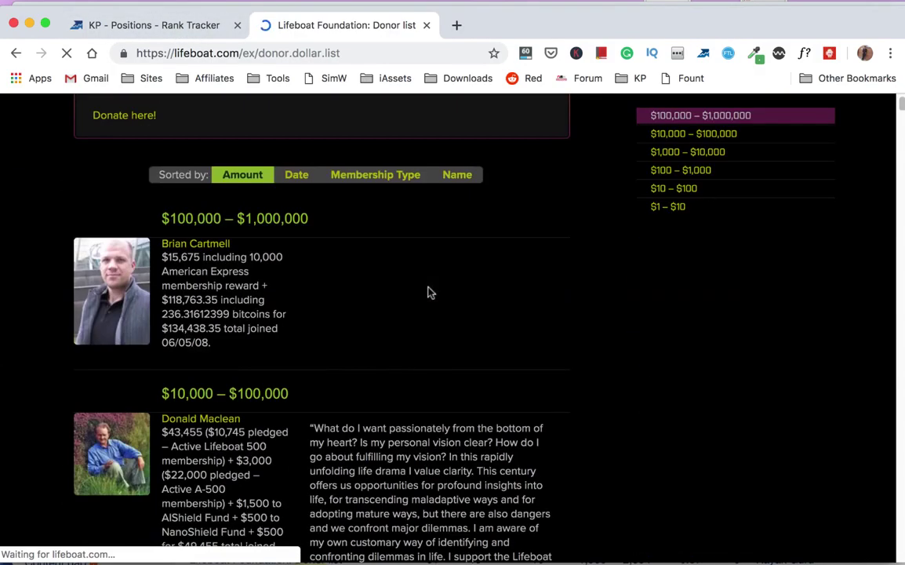
{"action": "scroll", "coordinate": [426, 284], "scroll_direction": "down", "scroll_amount": 20}
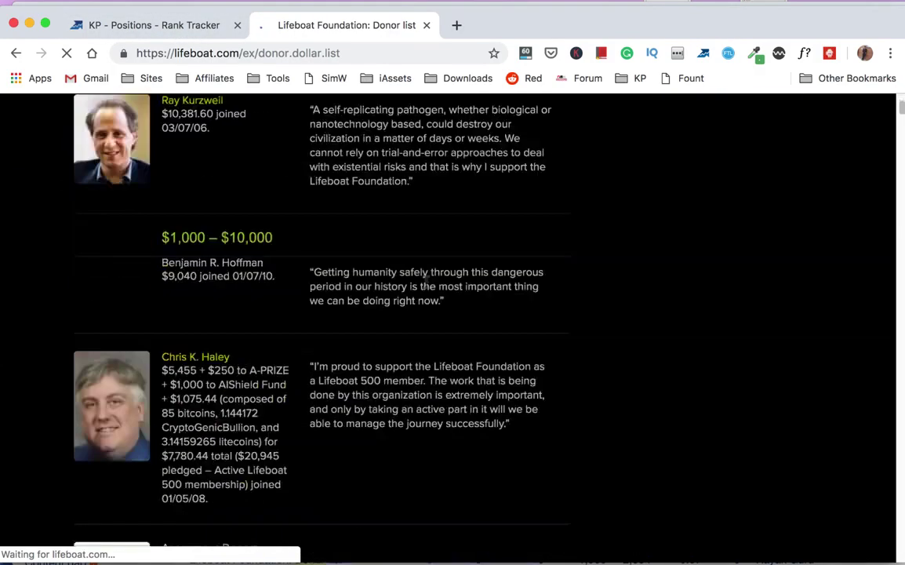
{"action": "scroll", "coordinate": [427, 284], "scroll_direction": "down", "scroll_amount": 15}
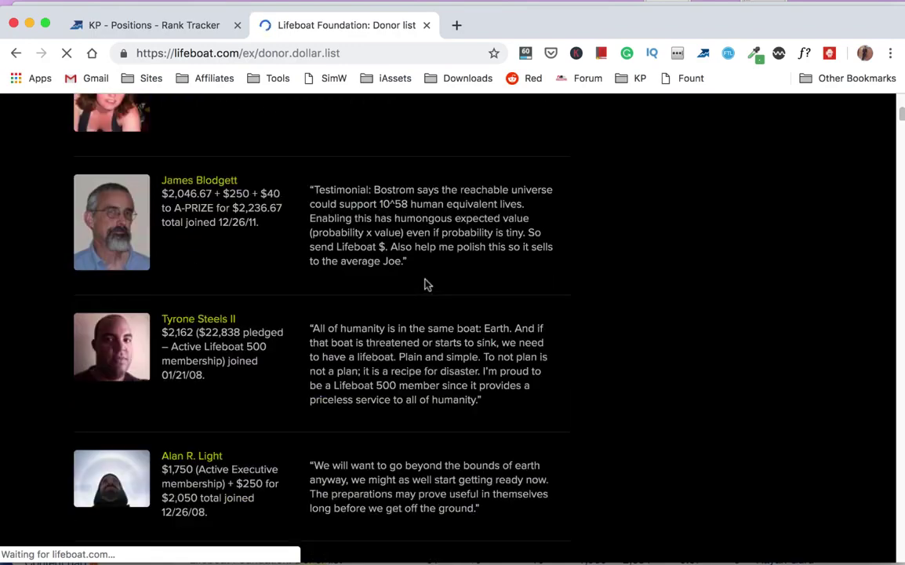
{"action": "scroll", "coordinate": [212, 341], "scroll_direction": "down", "scroll_amount": 10}
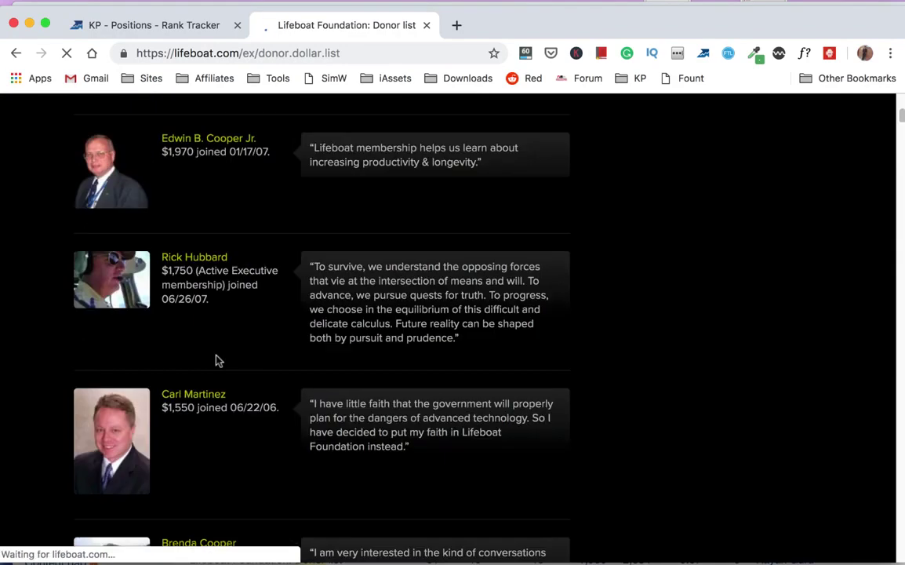
{"action": "left_click", "coordinate": [199, 263]}
- Scroll down through the remaining donation tiers until the $5 donors show
{"action": "scroll", "coordinate": [285, 357], "scroll_direction": "down", "scroll_amount": 15}
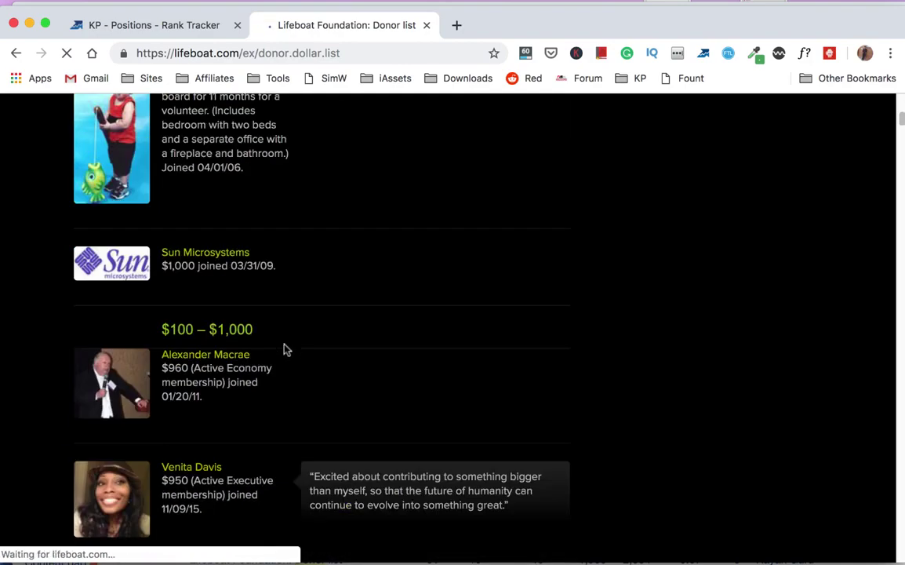
{"action": "scroll", "coordinate": [212, 345], "scroll_direction": "down", "scroll_amount": 10}
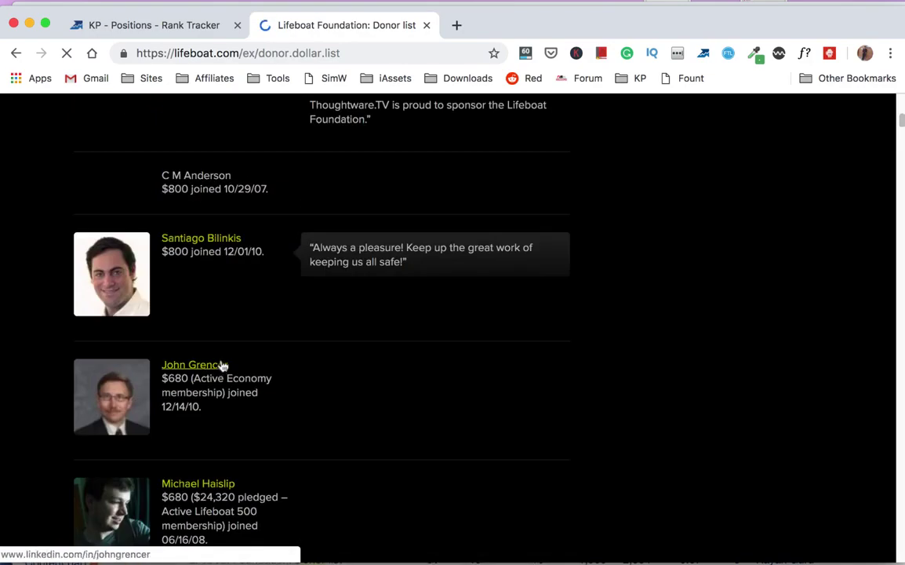
{"action": "scroll", "coordinate": [222, 353], "scroll_direction": "up", "scroll_amount": 15}
{"action": "scroll", "coordinate": [222, 344], "scroll_direction": "up", "scroll_amount": 4}
{"action": "scroll", "coordinate": [225, 244], "scroll_direction": "down", "scroll_amount": 12}
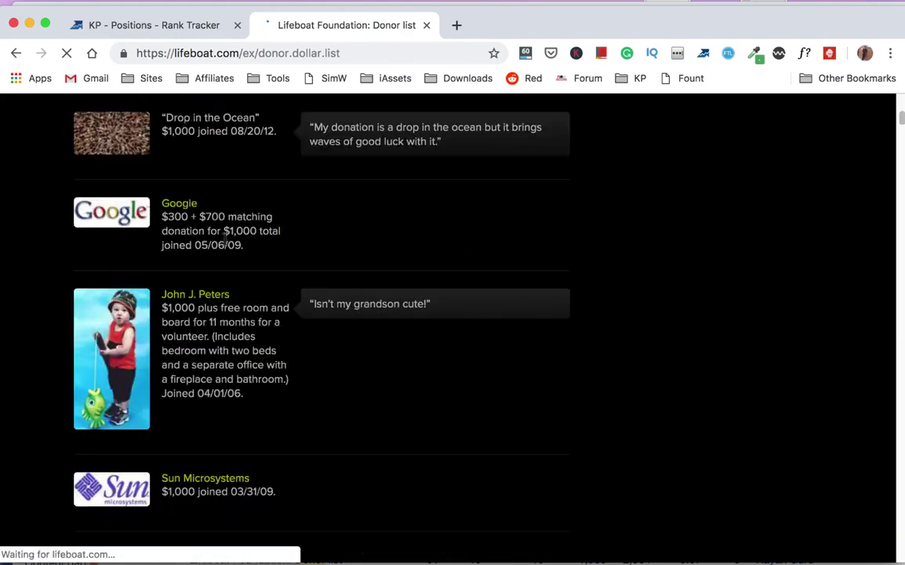
{"action": "scroll", "coordinate": [225, 244], "scroll_direction": "down", "scroll_amount": 20}
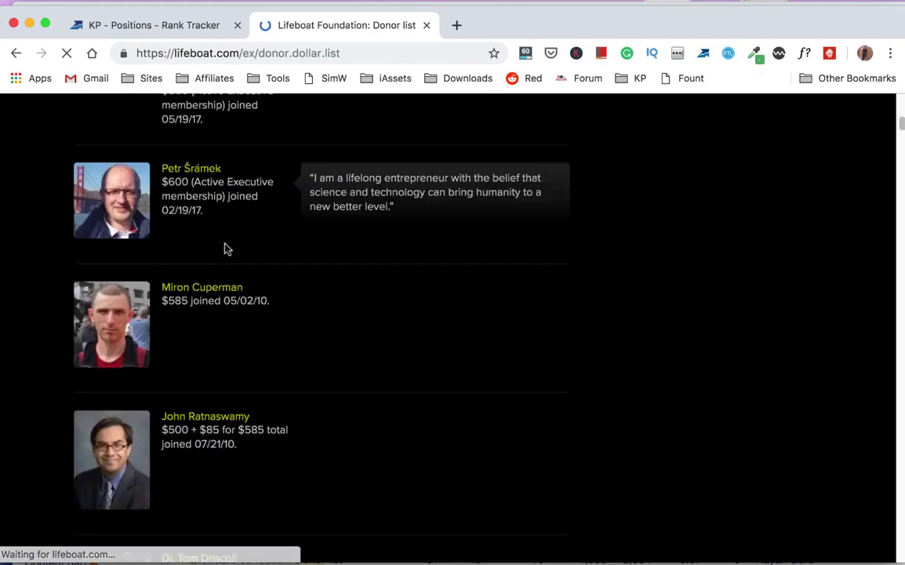
{"action": "scroll", "coordinate": [225, 248], "scroll_direction": "down", "scroll_amount": 20}
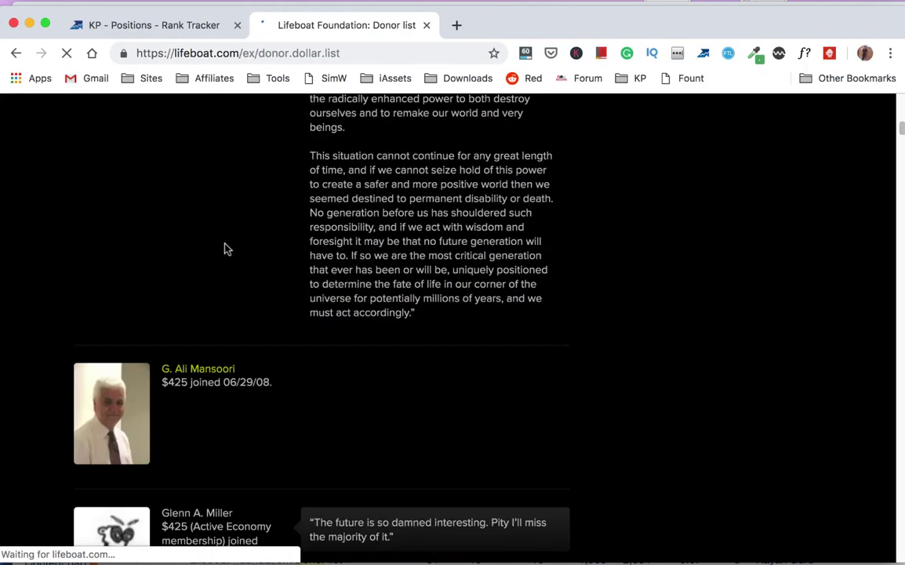
{"action": "scroll", "coordinate": [225, 248], "scroll_direction": "down", "scroll_amount": 15}
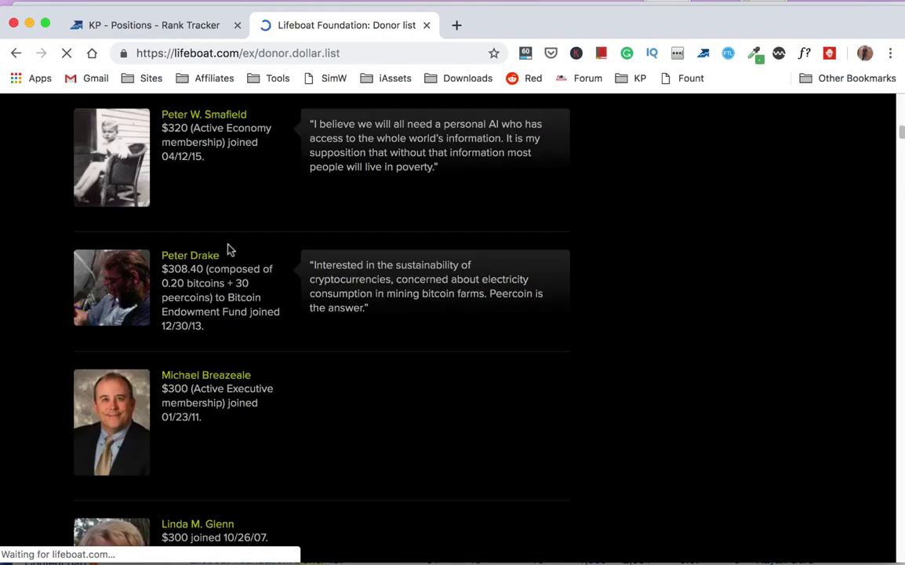
{"action": "scroll", "coordinate": [219, 273], "scroll_direction": "down", "scroll_amount": 20}
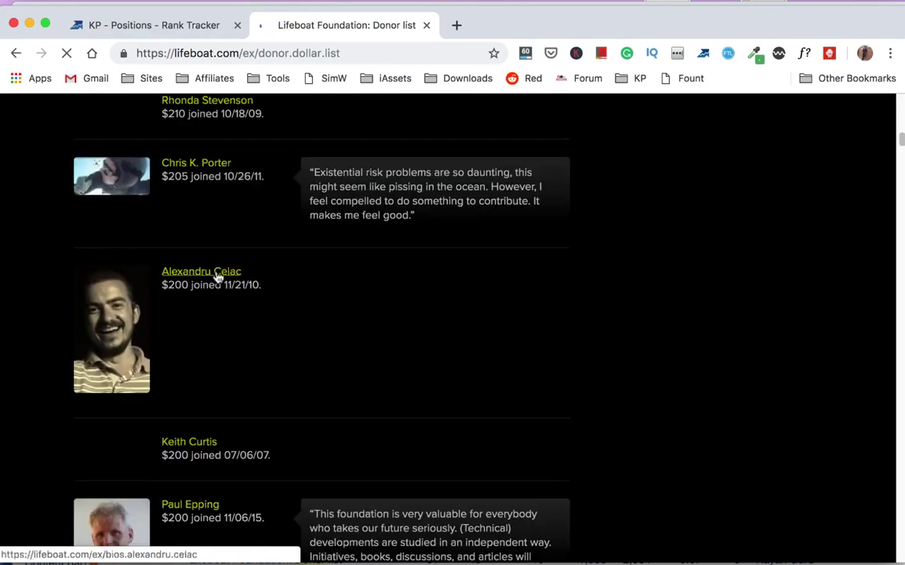
{"action": "scroll", "coordinate": [219, 273], "scroll_direction": "down", "scroll_amount": 20}
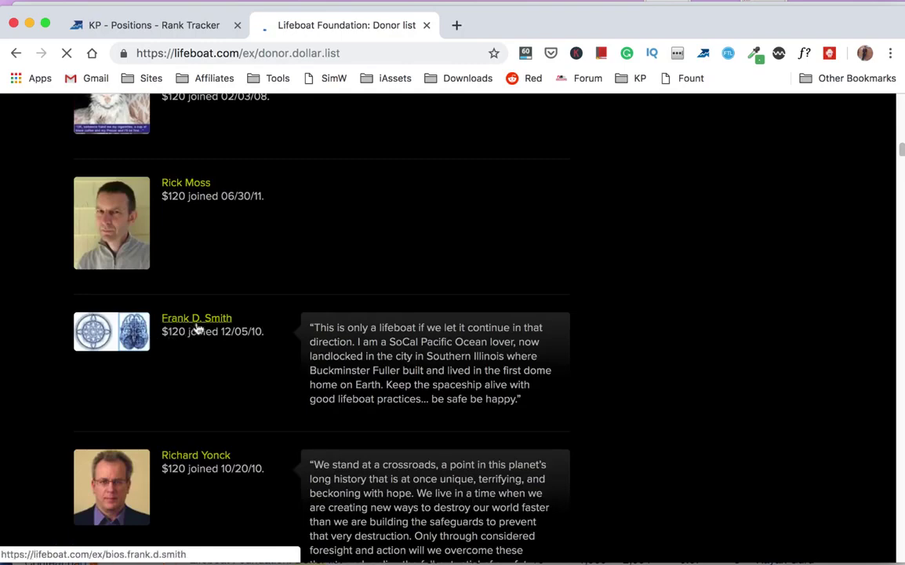
{"action": "scroll", "coordinate": [198, 328], "scroll_direction": "down", "scroll_amount": 20}
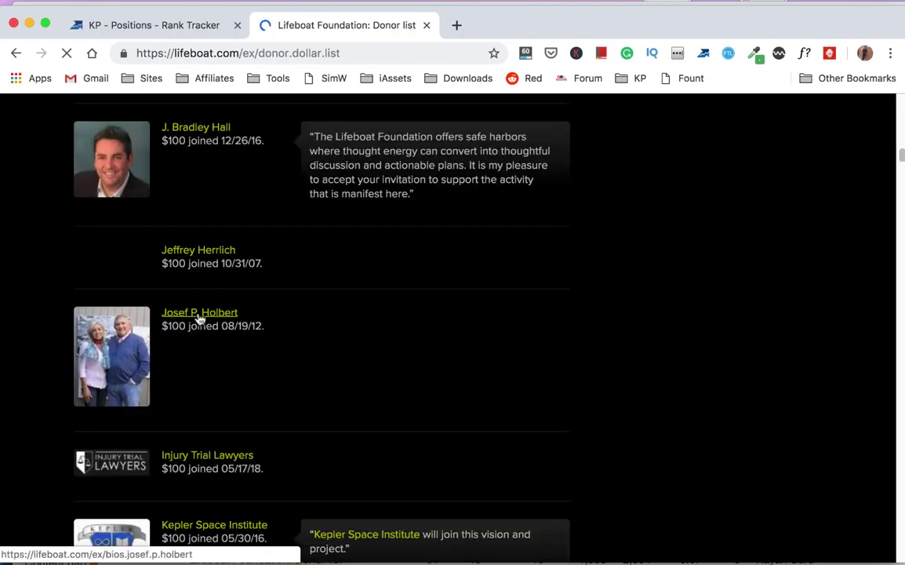
{"action": "scroll", "coordinate": [241, 331], "scroll_direction": "down", "scroll_amount": 10}
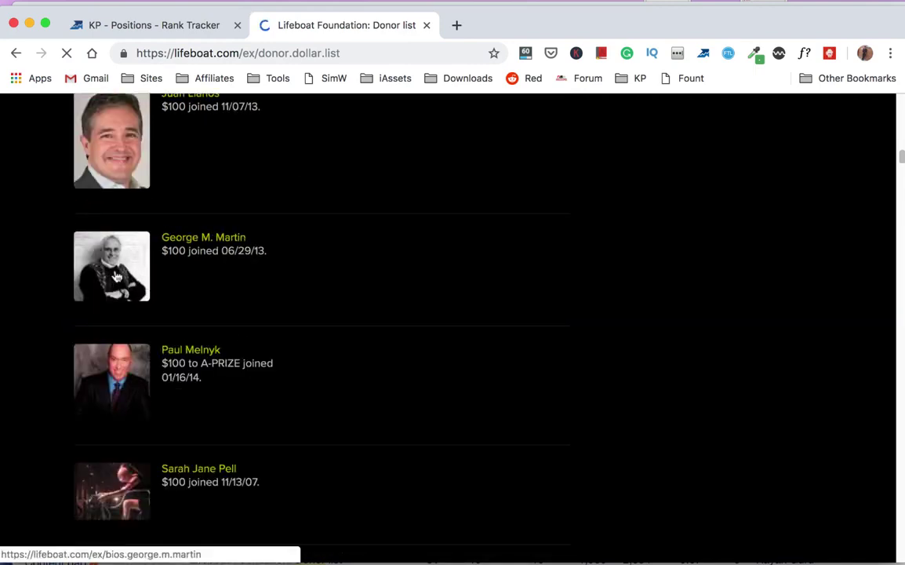
{"action": "scroll", "coordinate": [319, 353], "scroll_direction": "down", "scroll_amount": 15}
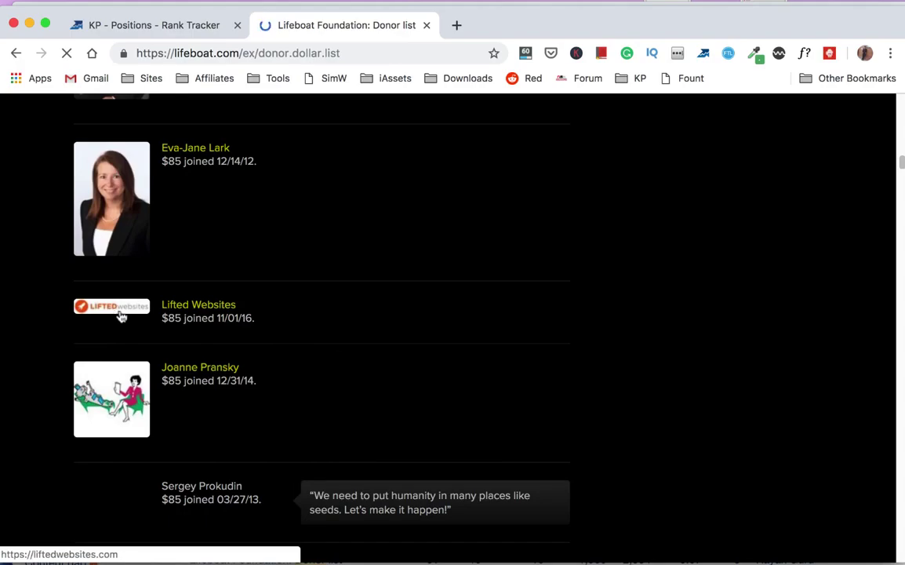
{"action": "scroll", "coordinate": [307, 383], "scroll_direction": "down", "scroll_amount": 20}
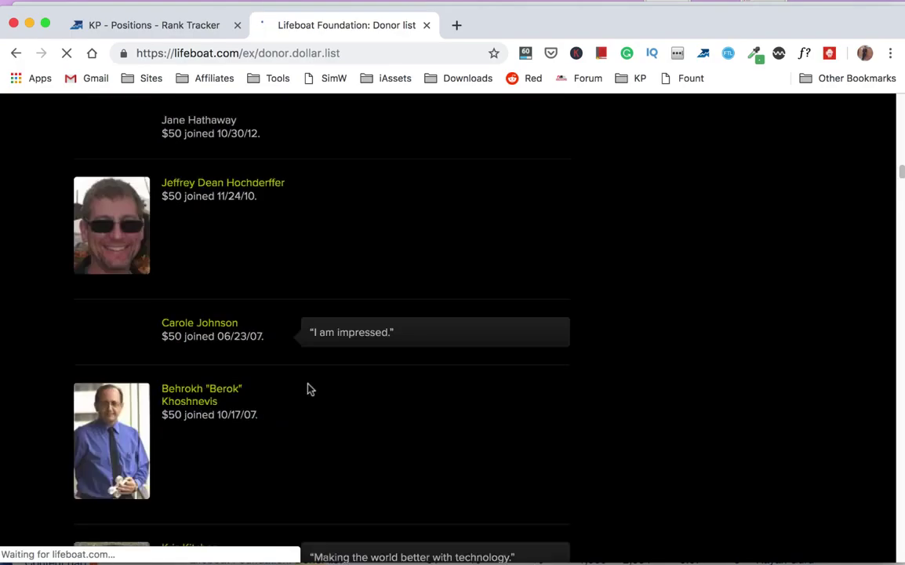
{"action": "scroll", "coordinate": [311, 387], "scroll_direction": "down", "scroll_amount": 15}
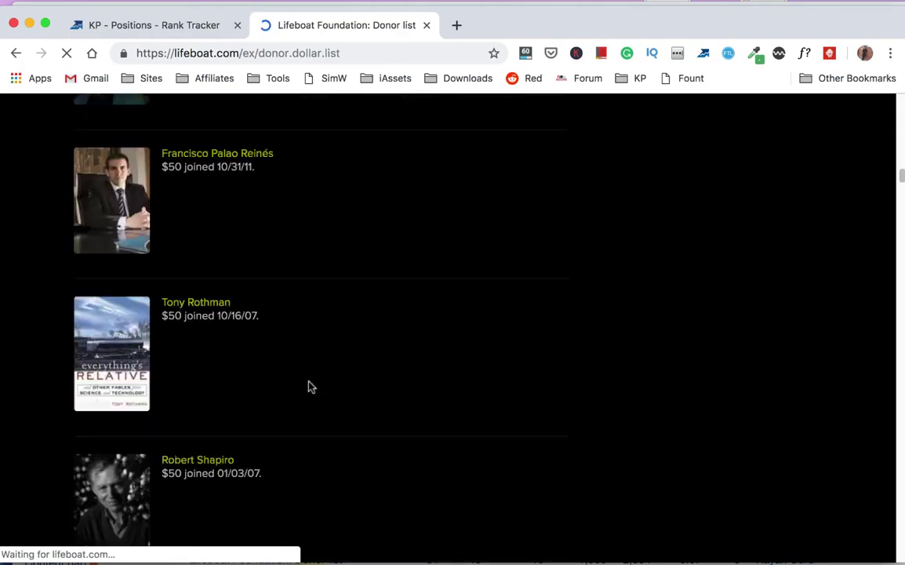
{"action": "scroll", "coordinate": [311, 384], "scroll_direction": "down", "scroll_amount": 15}
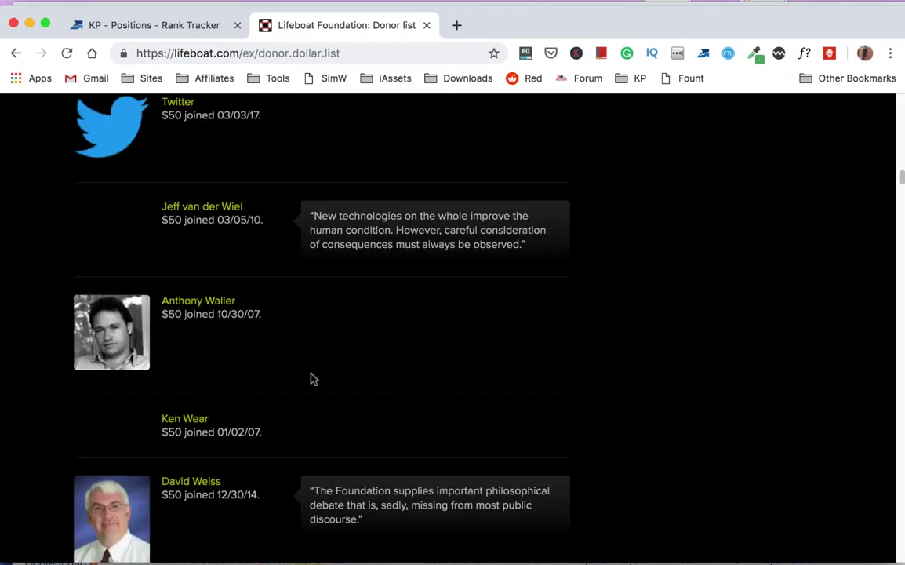
{"action": "scroll", "coordinate": [310, 377], "scroll_direction": "down", "scroll_amount": 20}
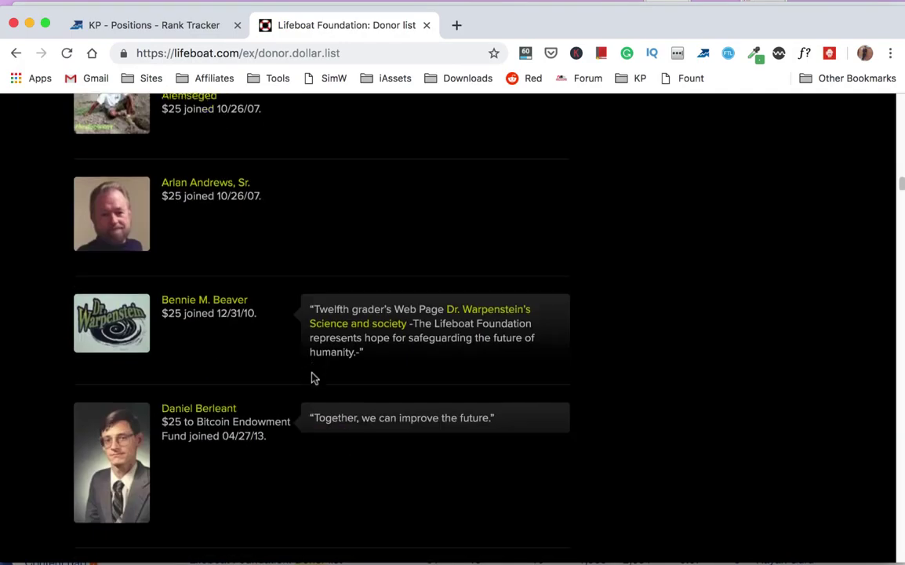
{"action": "scroll", "coordinate": [311, 378], "scroll_direction": "down", "scroll_amount": 20}
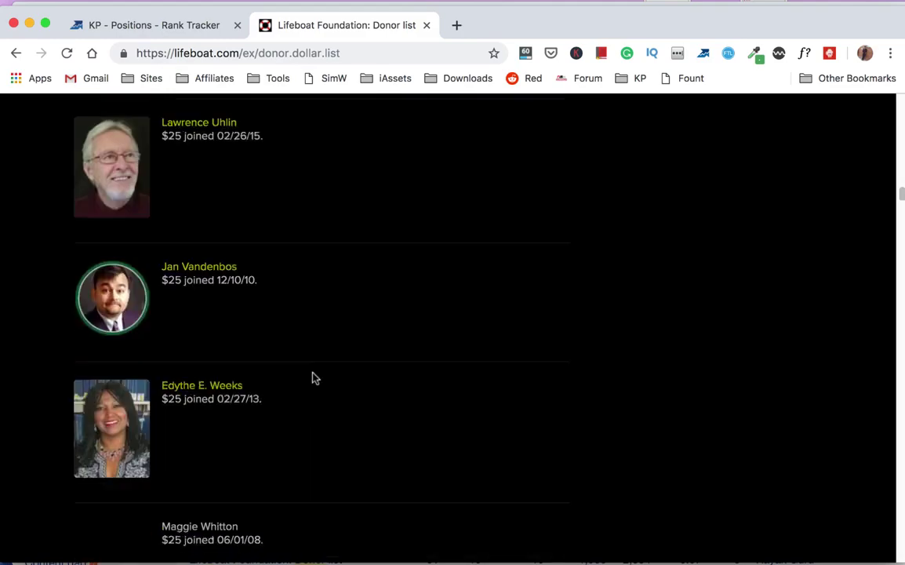
{"action": "scroll", "coordinate": [311, 378], "scroll_direction": "down", "scroll_amount": 20}
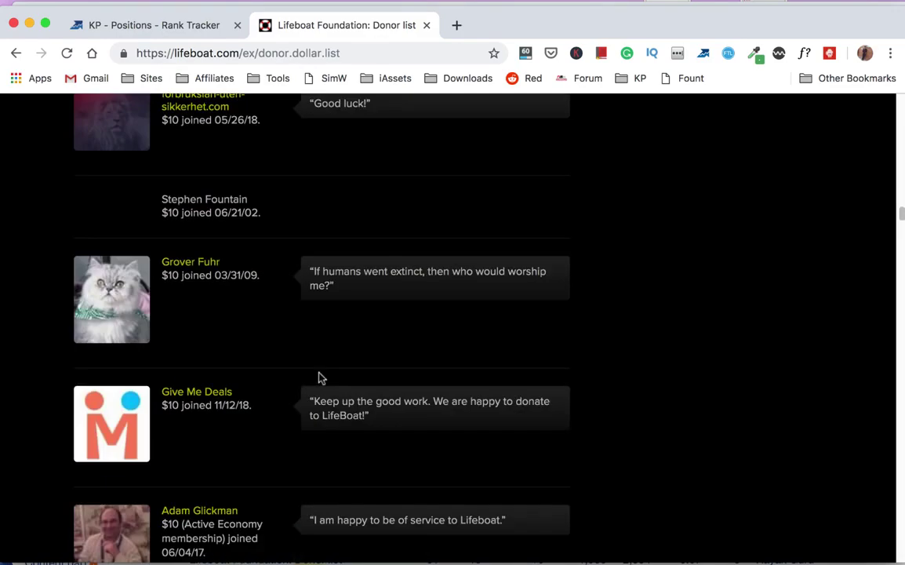
{"action": "scroll", "coordinate": [283, 363], "scroll_direction": "down", "scroll_amount": 20}
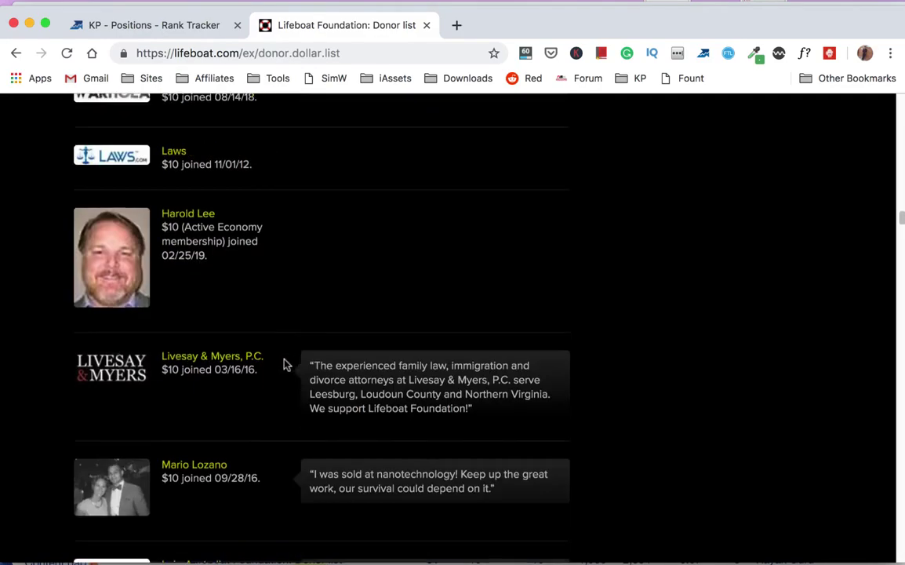
{"action": "scroll", "coordinate": [290, 363], "scroll_direction": "down", "scroll_amount": 10}
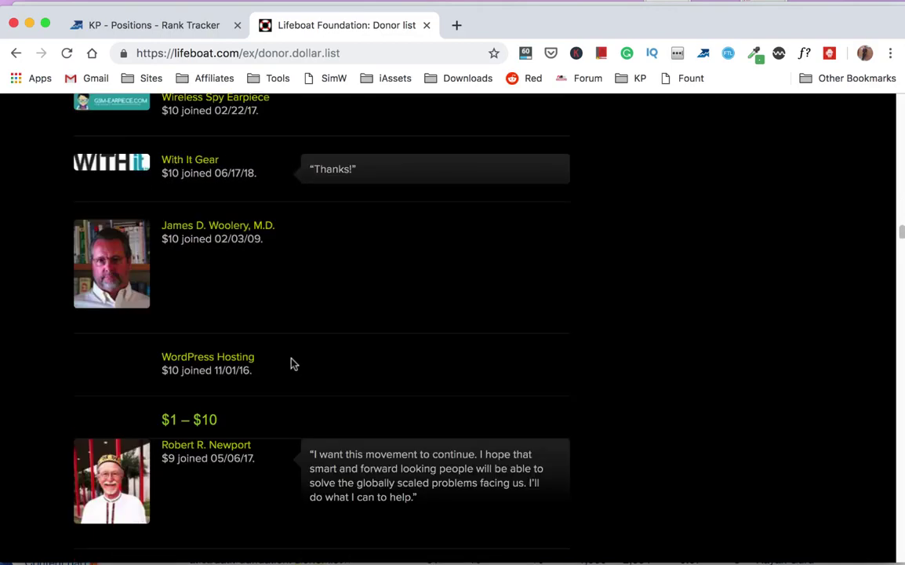
{"action": "scroll", "coordinate": [360, 407], "scroll_direction": "down", "scroll_amount": 1}
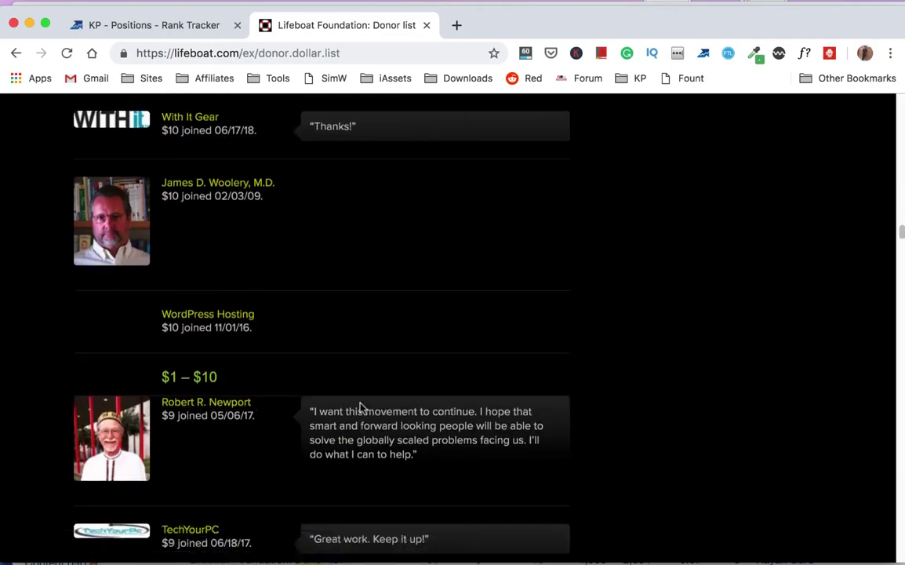
{"action": "scroll", "coordinate": [360, 405], "scroll_direction": "down", "scroll_amount": 3}
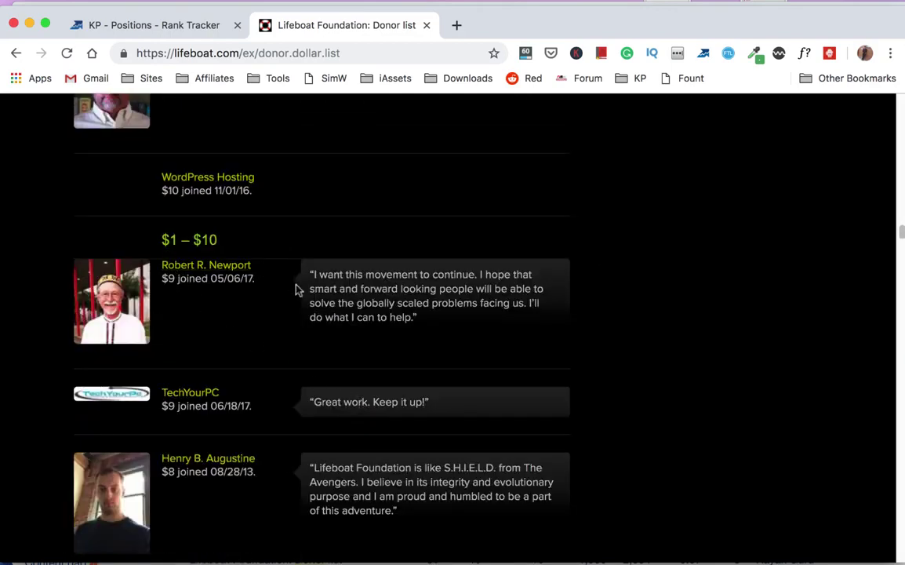
{"action": "scroll", "coordinate": [239, 343], "scroll_direction": "down", "scroll_amount": 1}
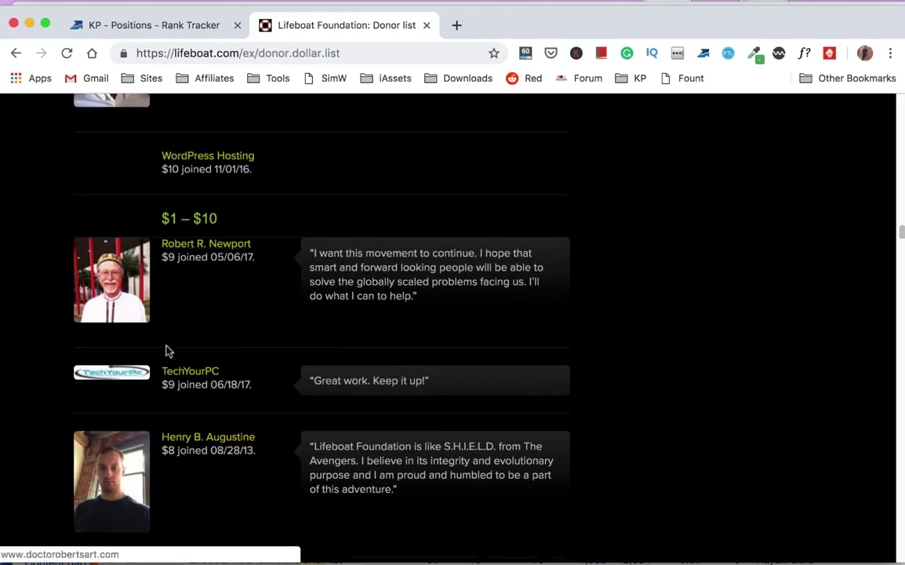
{"action": "scroll", "coordinate": [170, 351], "scroll_direction": "down", "scroll_amount": 8}
{"action": "scroll", "coordinate": [162, 343], "scroll_direction": "down", "scroll_amount": 10}
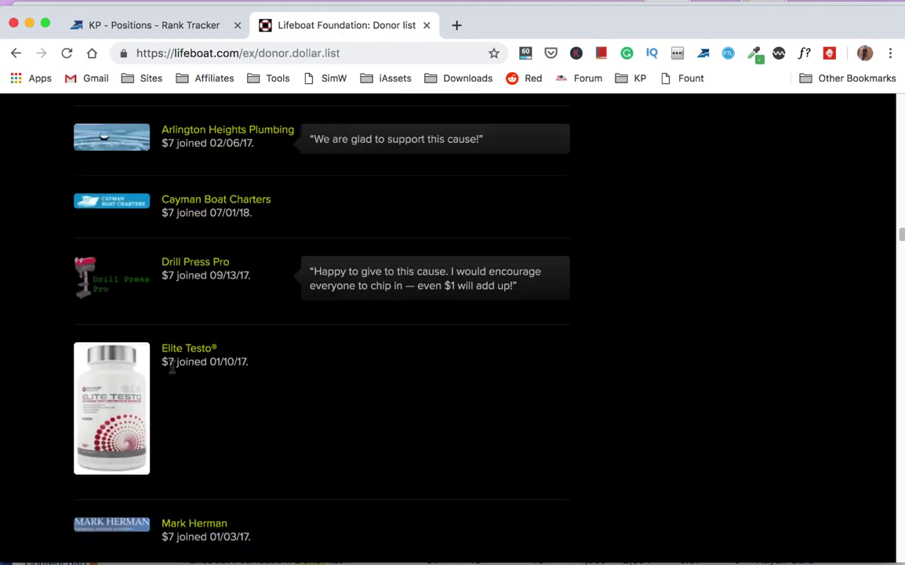
{"action": "scroll", "coordinate": [176, 407], "scroll_direction": "down", "scroll_amount": 18}
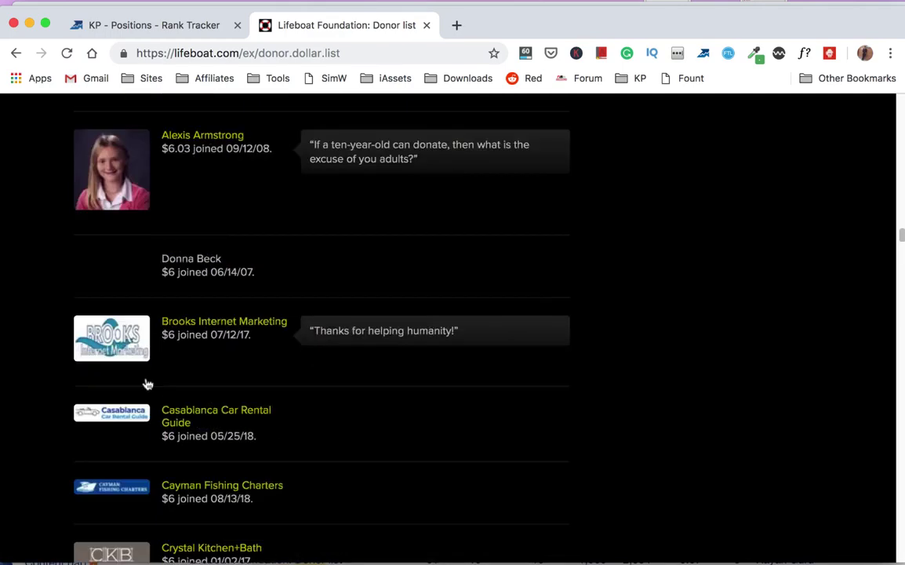
{"action": "scroll", "coordinate": [148, 384], "scroll_direction": "down", "scroll_amount": 10}
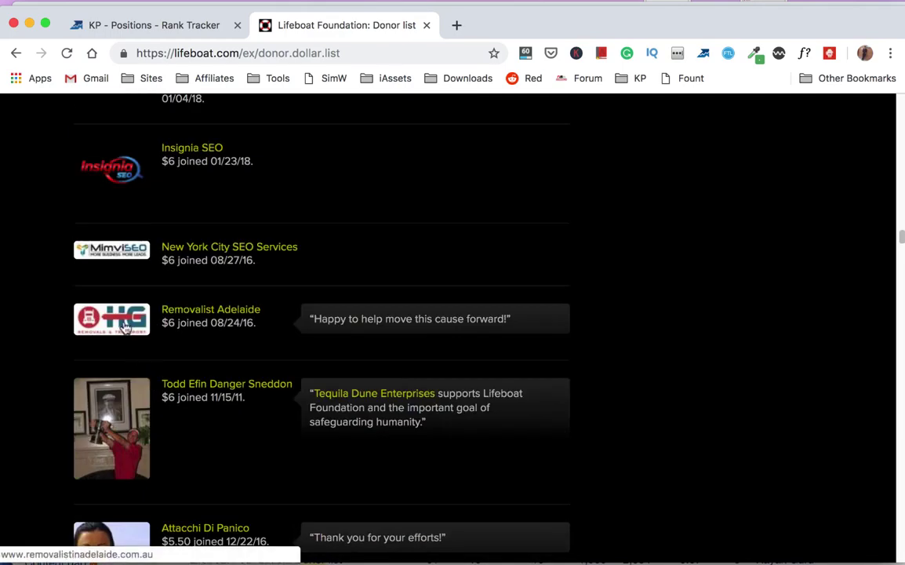
{"action": "scroll", "coordinate": [130, 338], "scroll_direction": "down", "scroll_amount": 20}
{"action": "scroll", "coordinate": [130, 341], "scroll_direction": "down", "scroll_amount": 20}
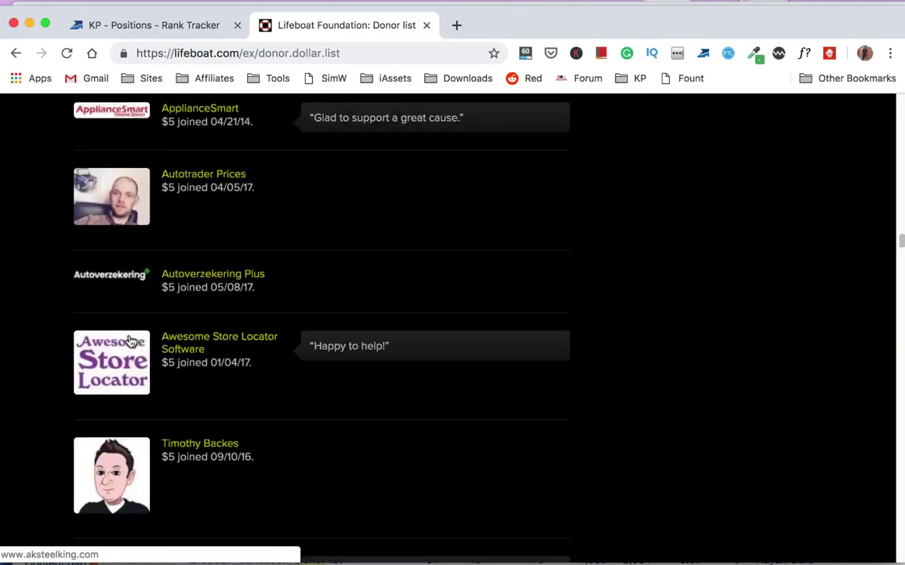
{"action": "scroll", "coordinate": [131, 339], "scroll_direction": "down", "scroll_amount": 20}
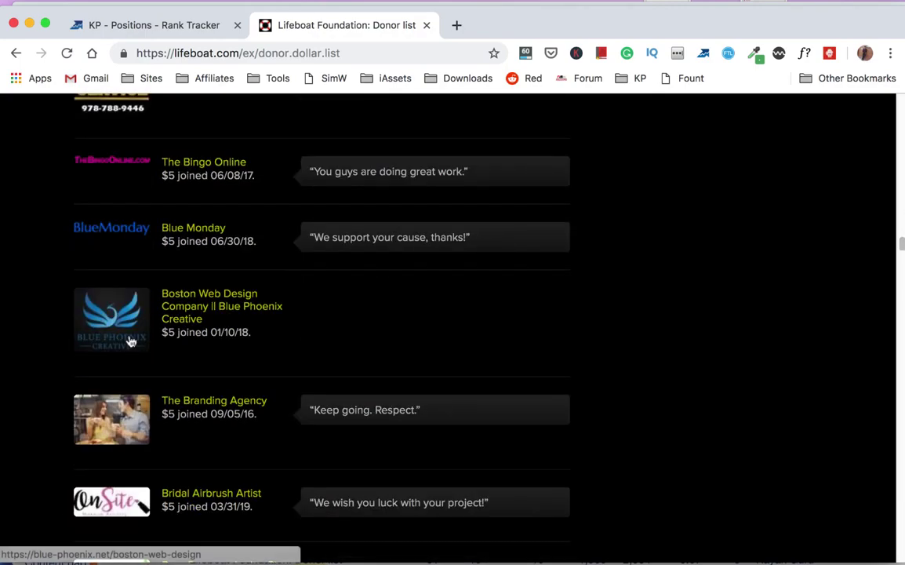
{"action": "scroll", "coordinate": [131, 340], "scroll_direction": "down", "scroll_amount": 20}
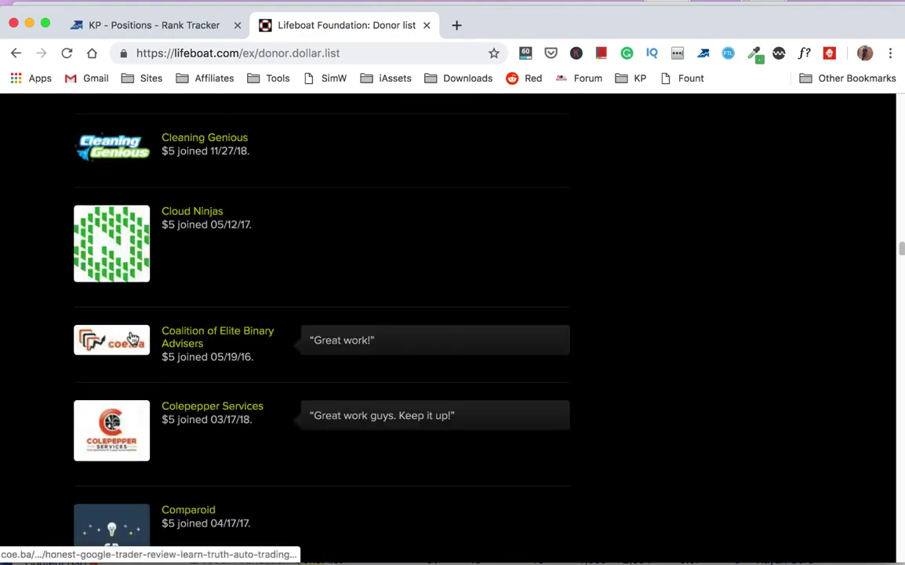
{"action": "scroll", "coordinate": [340, 315], "scroll_direction": "up", "scroll_amount": 20}
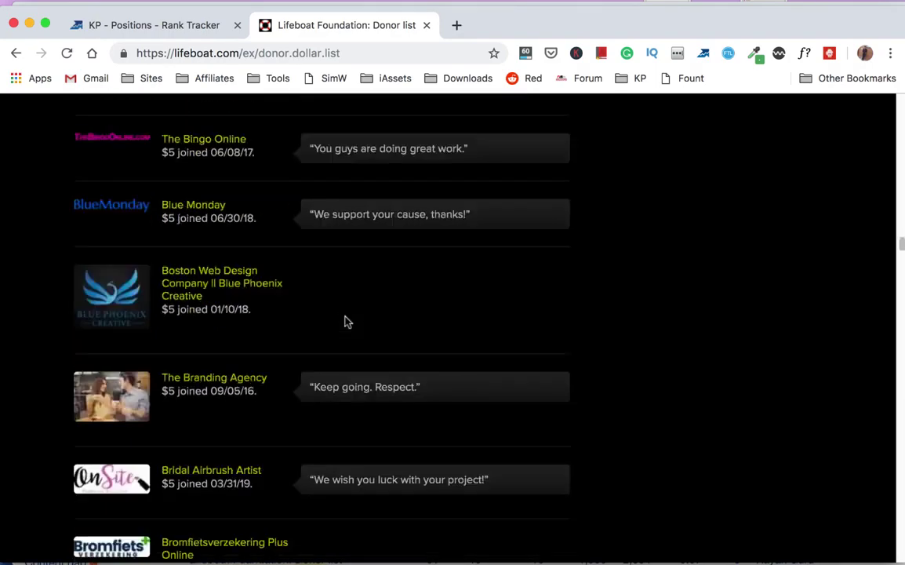
{"action": "scroll", "coordinate": [344, 316], "scroll_direction": "up", "scroll_amount": 20}
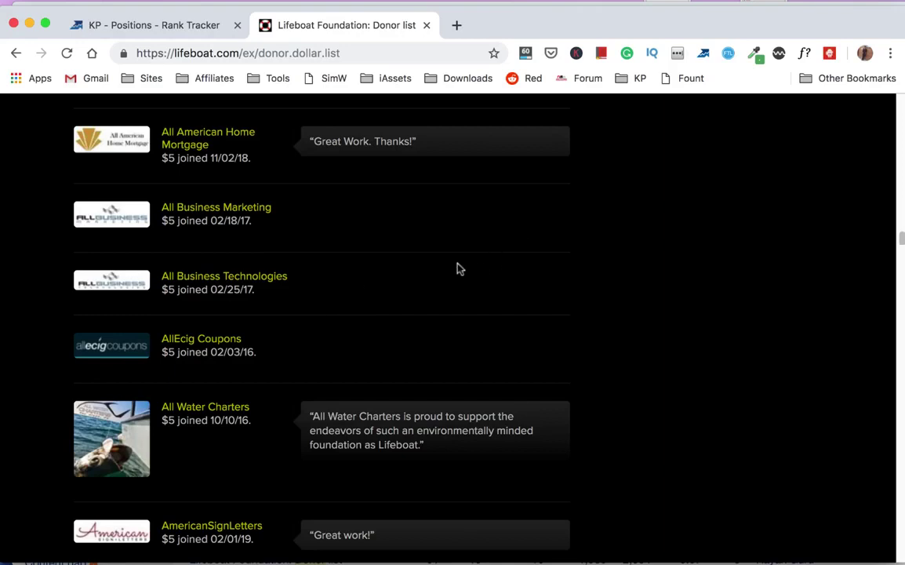
- Search the donor page to locate the Kayak Guru donor entry
{"action": "key", "text": "super+f"}
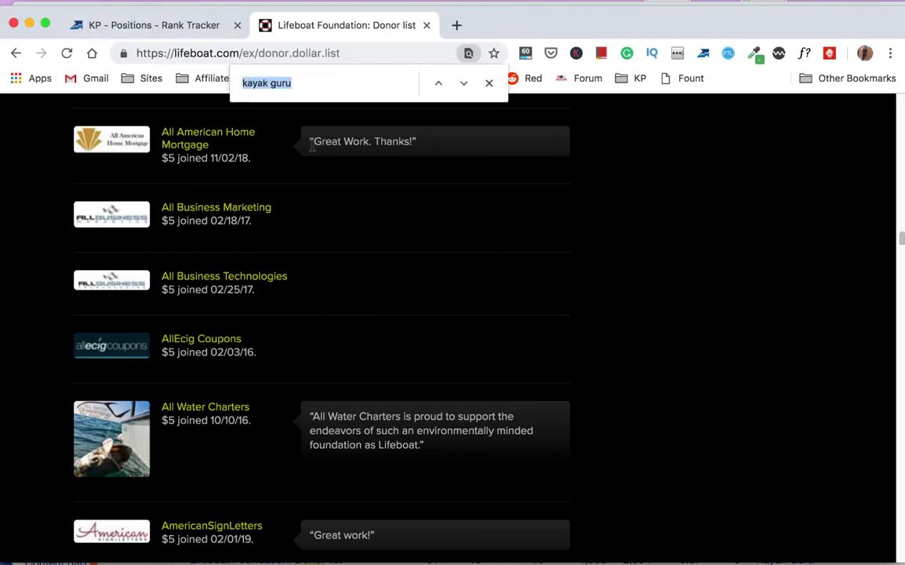
{"action": "key", "text": "Return"}
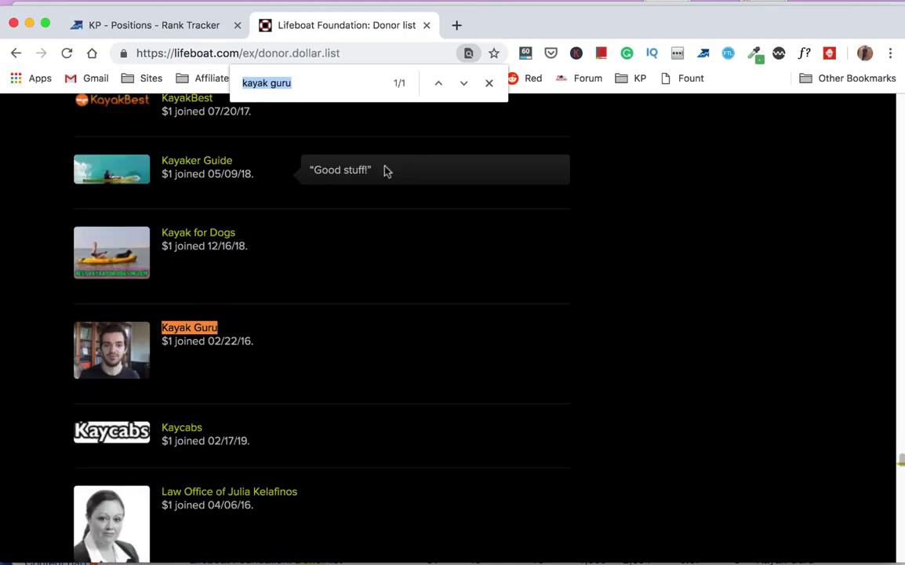
{"action": "left_click", "coordinate": [489, 82]}
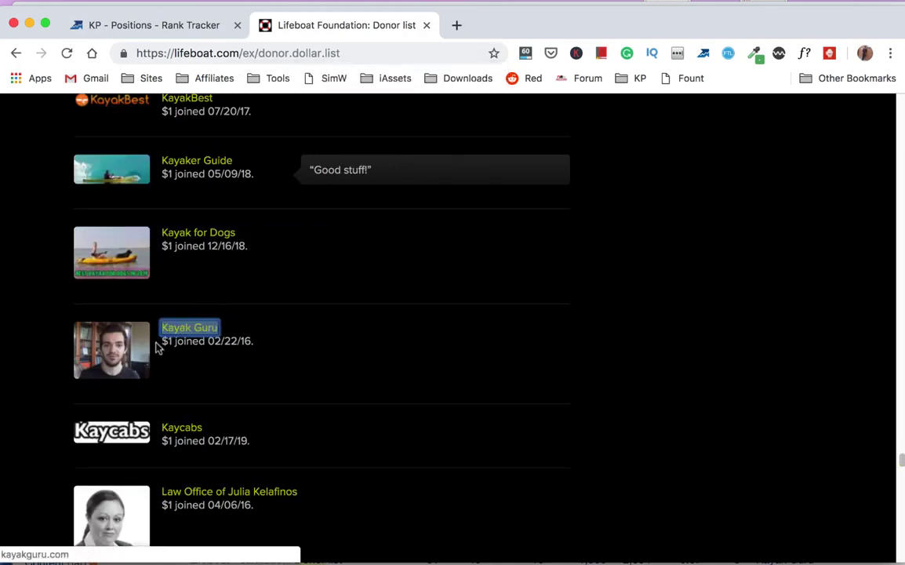
{"action": "left_click", "coordinate": [323, 331]}
- Look over the All Donors list and follow the 'Donate here!' link
{"action": "scroll", "coordinate": [323, 331], "scroll_direction": "up", "scroll_amount": 5}
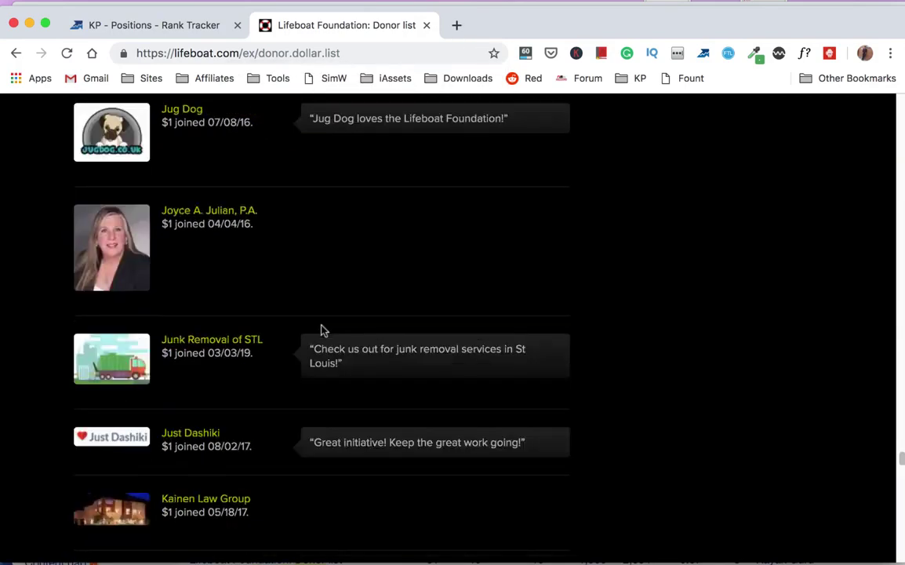
{"action": "scroll", "coordinate": [321, 330], "scroll_direction": "up", "scroll_amount": 10}
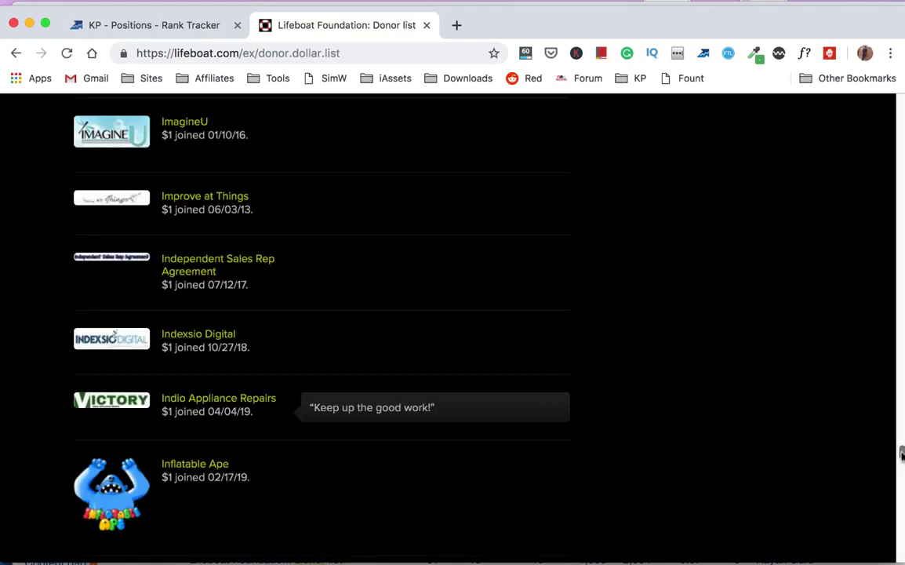
{"action": "left_click_drag", "start_coordinate": [901, 453], "coordinate": [894, 100]}
{"action": "scroll", "coordinate": [440, 361], "scroll_direction": "down", "scroll_amount": 5}
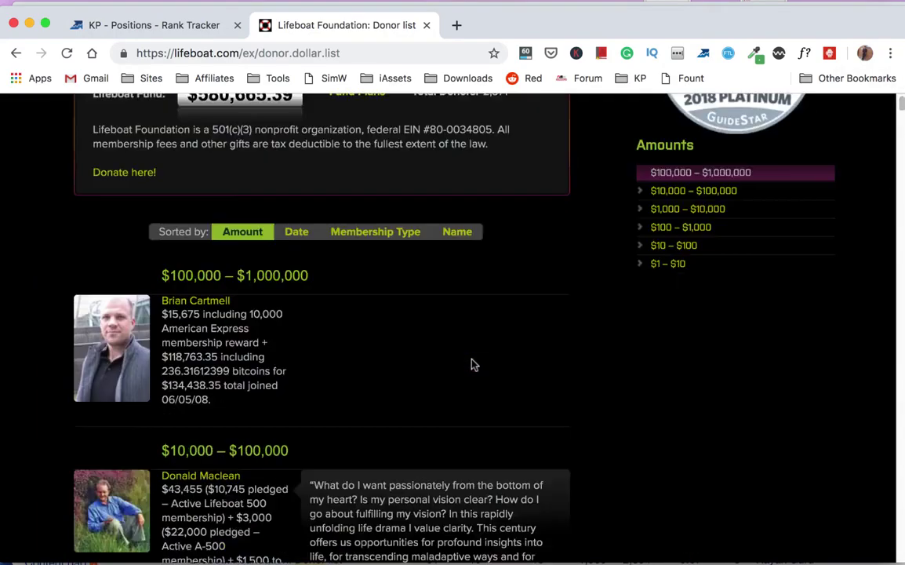
{"action": "scroll", "coordinate": [473, 364], "scroll_direction": "up", "scroll_amount": 5}
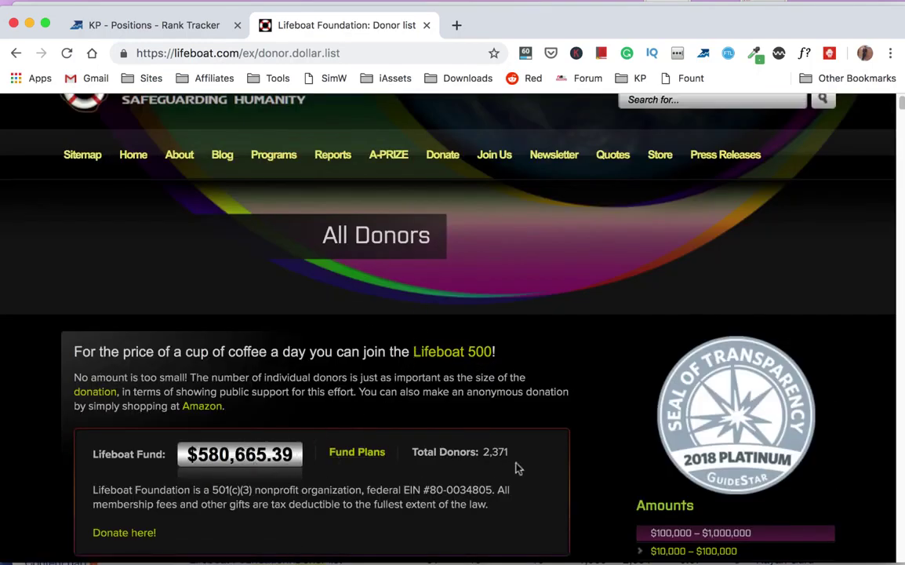
{"action": "scroll", "coordinate": [525, 467], "scroll_direction": "down", "scroll_amount": 5}
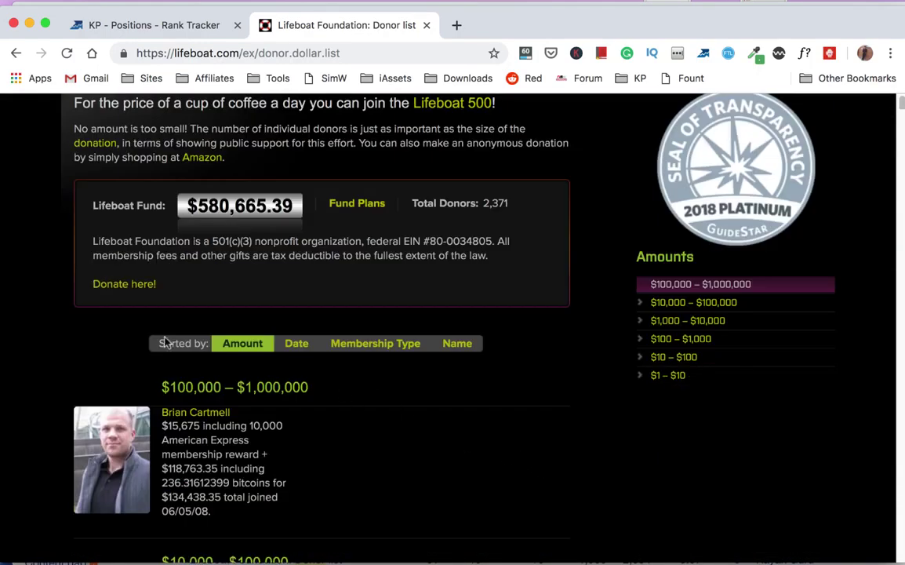
{"action": "left_click", "coordinate": [132, 287]}
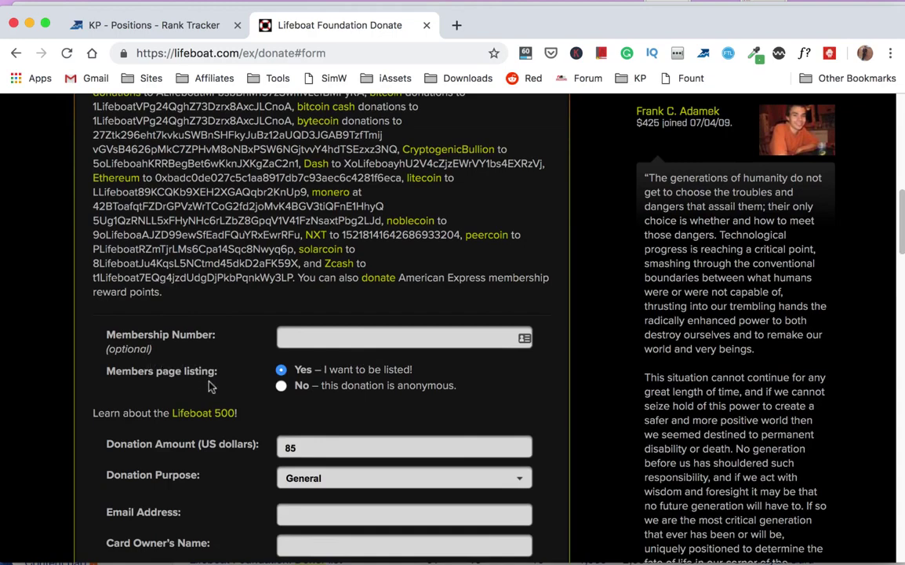
- Change the donation amount from 85 to US$5, keeping General as the purpose
{"action": "scroll", "coordinate": [258, 419], "scroll_direction": "down", "scroll_amount": 2}
{"action": "scroll", "coordinate": [258, 419], "scroll_direction": "down", "scroll_amount": 2}
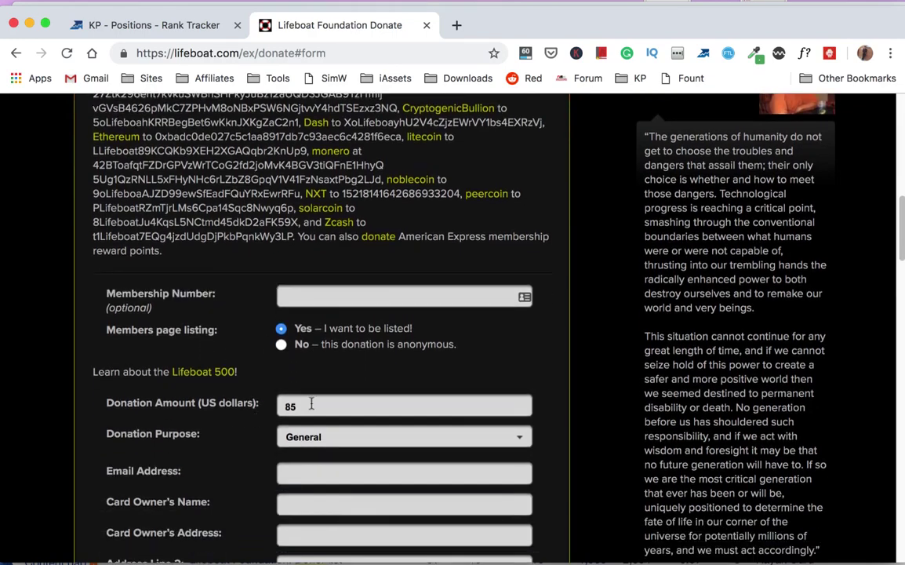
{"action": "left_click", "coordinate": [349, 403]}
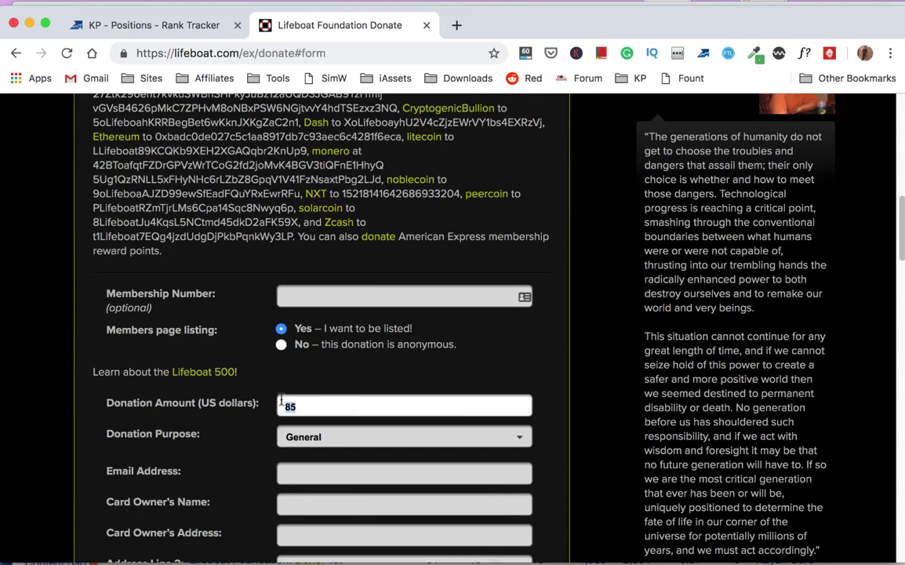
{"action": "type", "text": "5"}
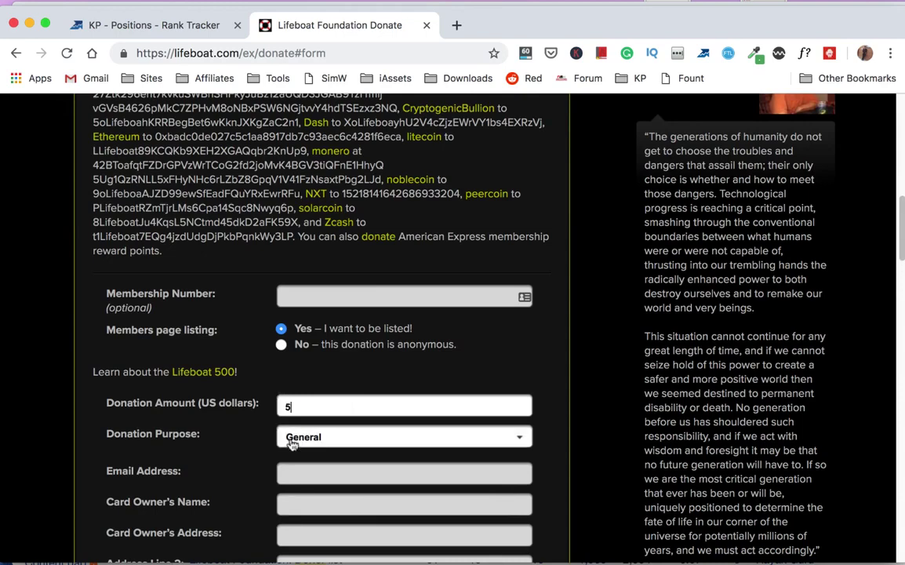
{"action": "scroll", "coordinate": [289, 441], "scroll_direction": "down", "scroll_amount": 3}
{"action": "left_click", "coordinate": [326, 411]}
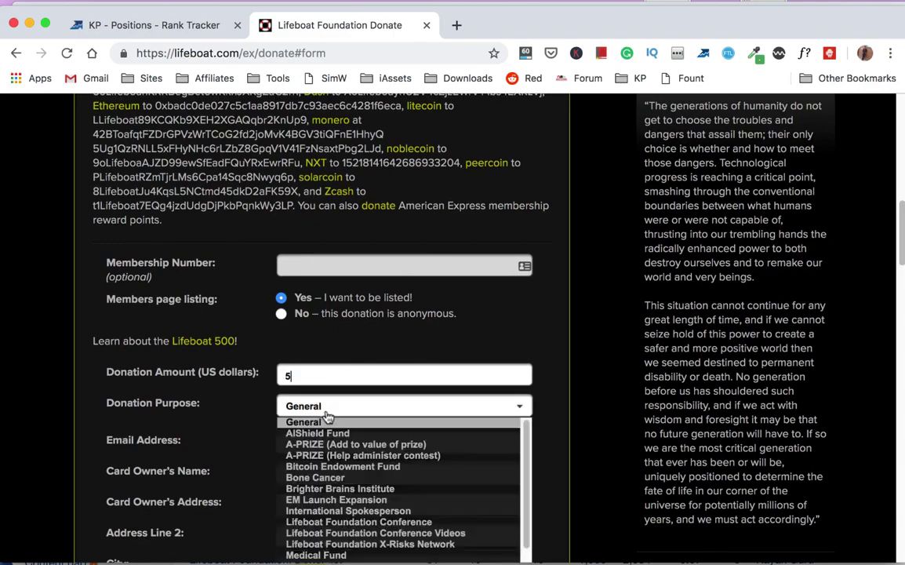
{"action": "scroll", "coordinate": [369, 463], "scroll_direction": "down", "scroll_amount": 2}
{"action": "scroll", "coordinate": [341, 478], "scroll_direction": "down", "scroll_amount": 3}
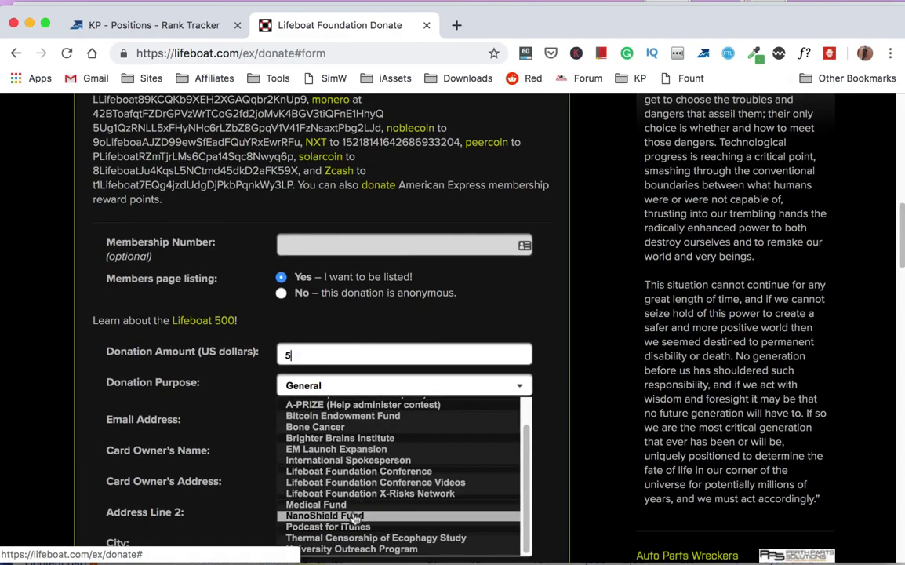
{"action": "scroll", "coordinate": [322, 467], "scroll_direction": "up", "scroll_amount": 2}
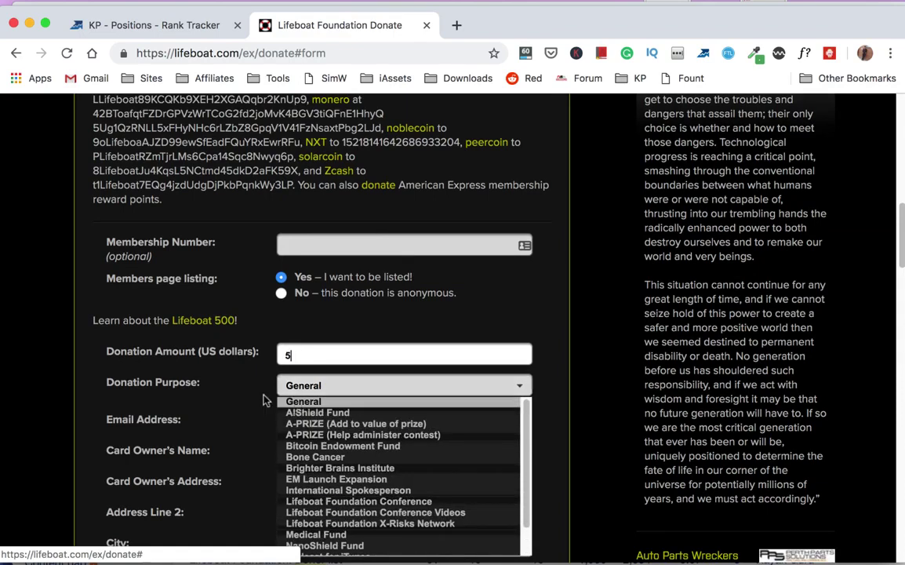
{"action": "left_click", "coordinate": [252, 404]}
{"action": "scroll", "coordinate": [334, 426], "scroll_direction": "down", "scroll_amount": 1}
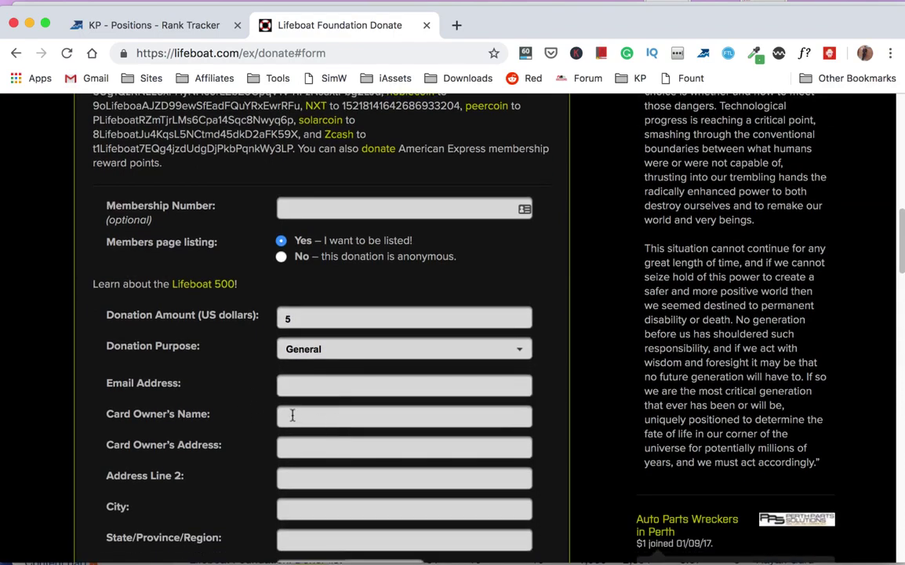
- Enter the donor's e-mail address in the Email Address field
{"action": "left_click", "coordinate": [314, 386]}
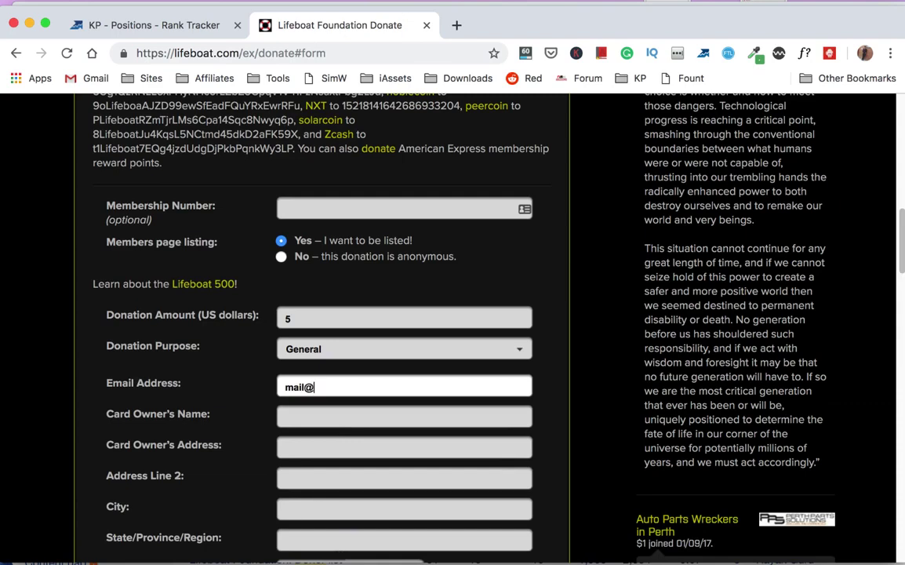
{"action": "key", "text": "super+a"}
{"action": "key", "text": "Right"}
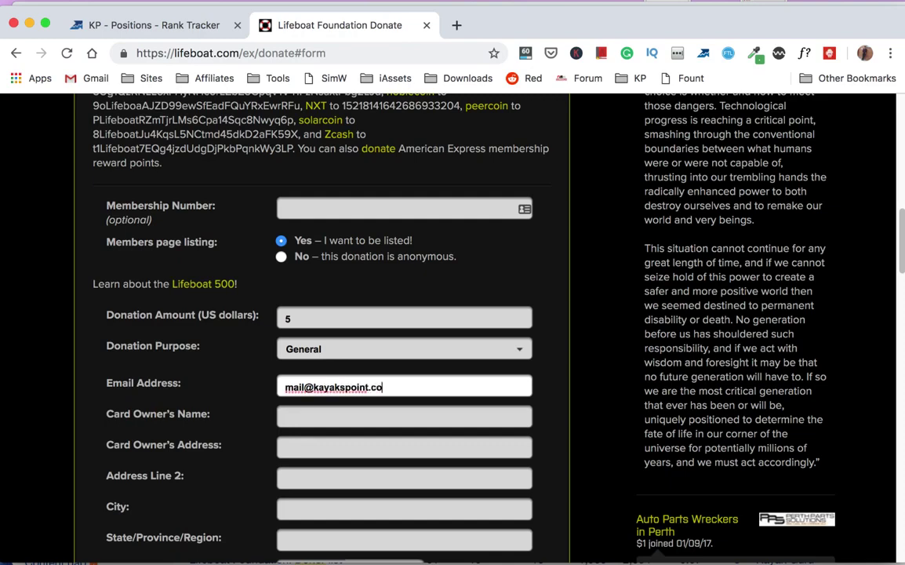
- Choose PayPal as the payment type
{"action": "scroll", "coordinate": [308, 384], "scroll_direction": "down", "scroll_amount": 5}
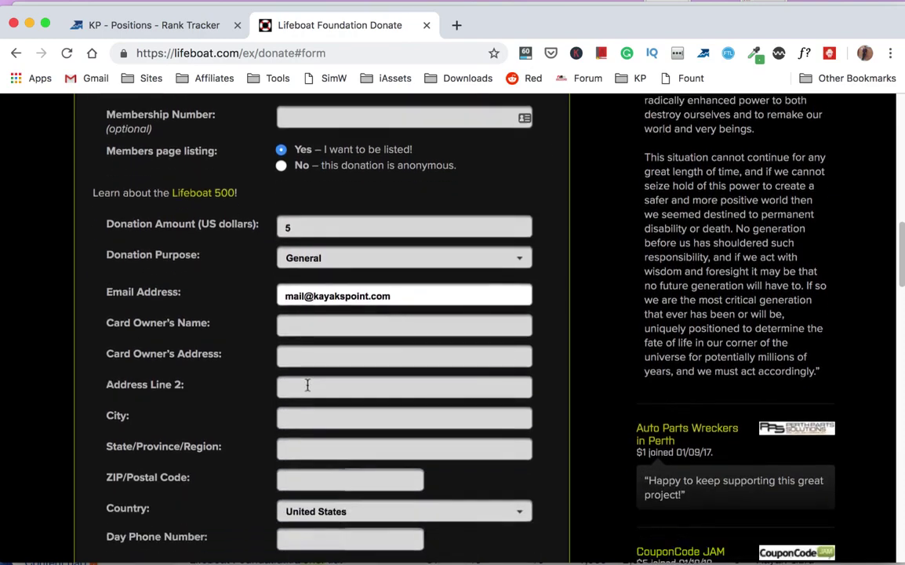
{"action": "scroll", "coordinate": [307, 384], "scroll_direction": "down", "scroll_amount": 3}
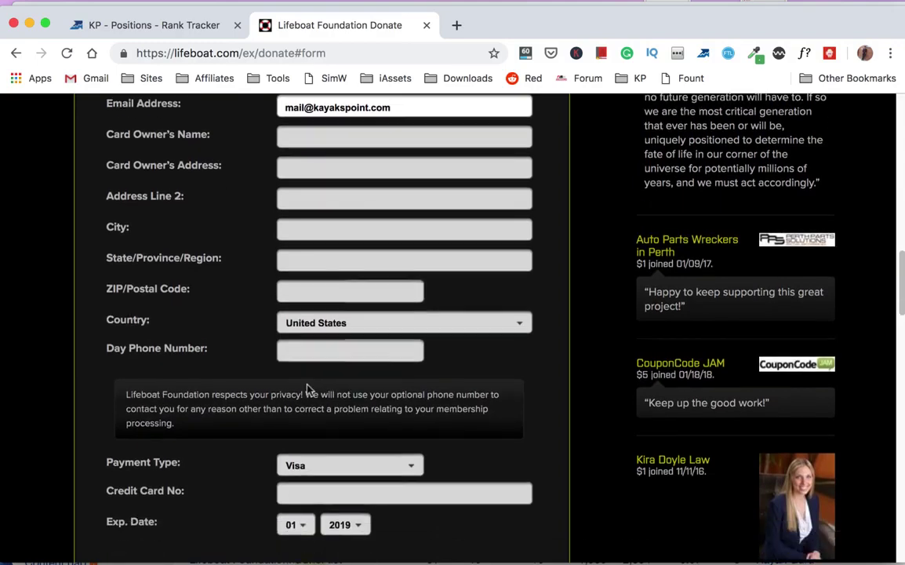
{"action": "left_click", "coordinate": [328, 473]}
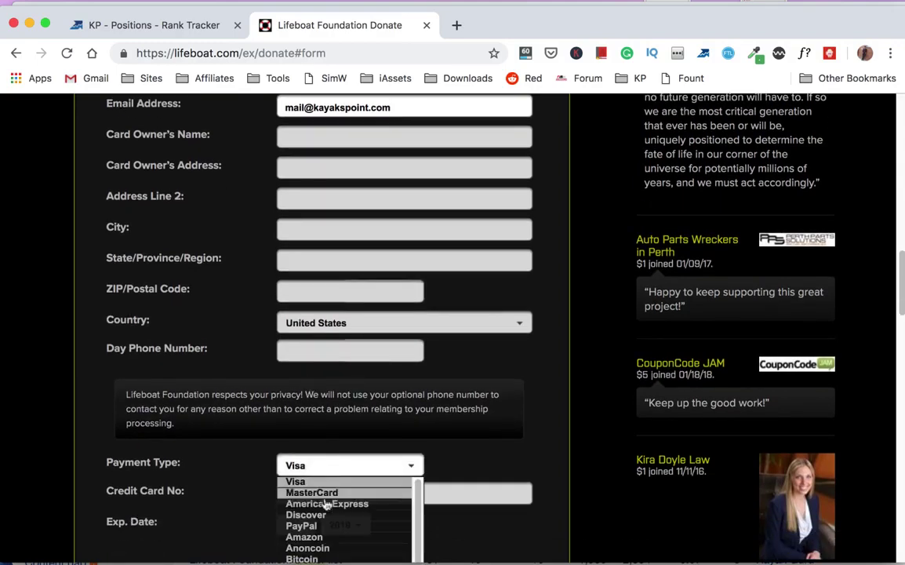
{"action": "left_click", "coordinate": [318, 529]}
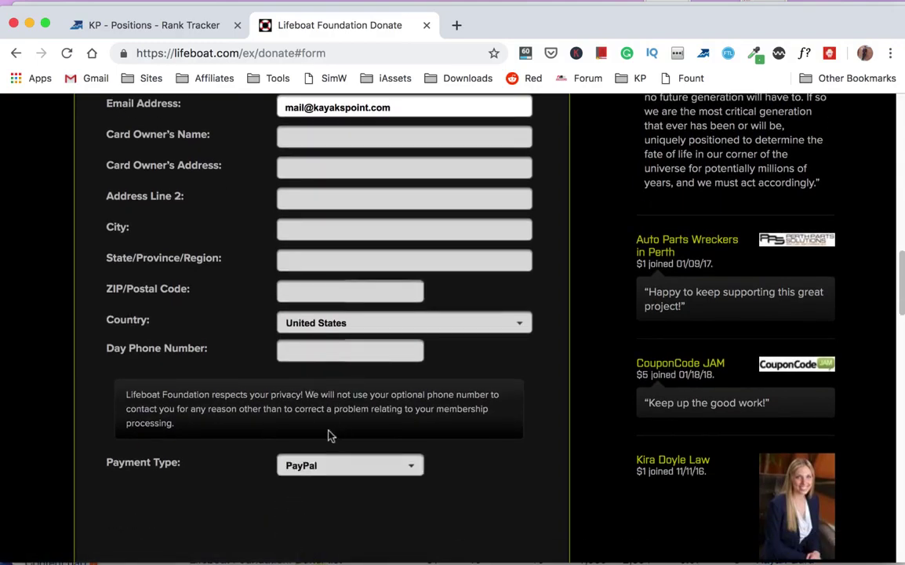
{"action": "scroll", "coordinate": [329, 435], "scroll_direction": "up", "scroll_amount": 1}
{"action": "scroll", "coordinate": [329, 436], "scroll_direction": "down", "scroll_amount": 5}
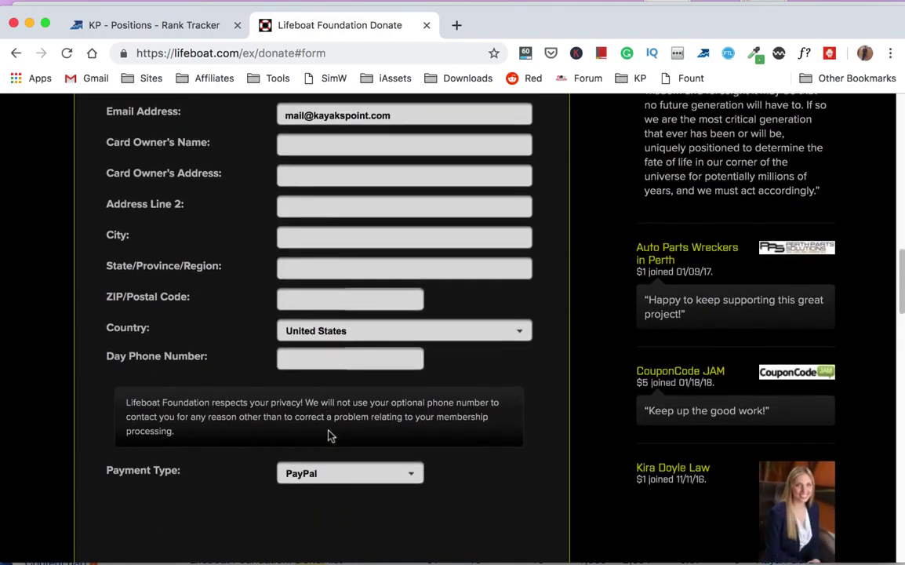
{"action": "scroll", "coordinate": [329, 435], "scroll_direction": "up", "scroll_amount": 8}
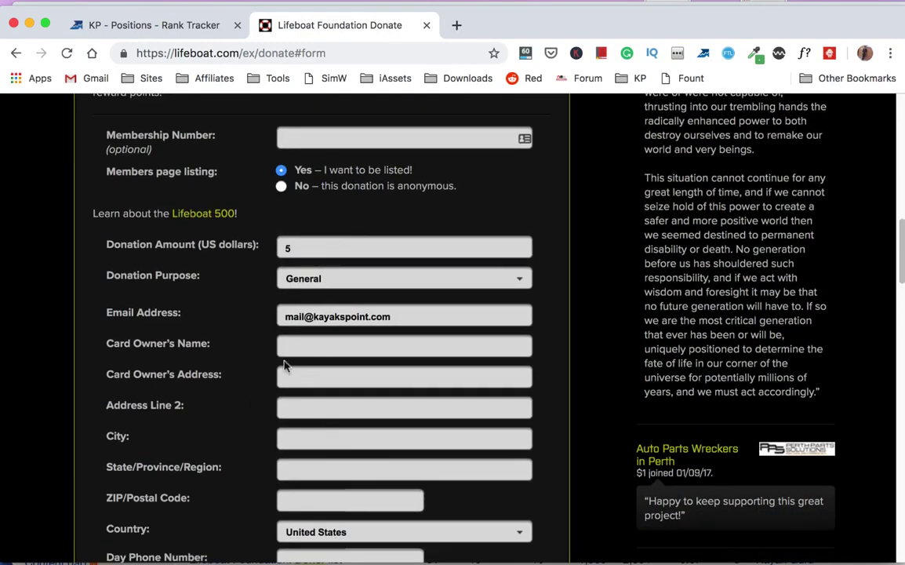
- Fill in the card owner's name and tab through the address fields to Day Phone
{"action": "left_click", "coordinate": [299, 348]}
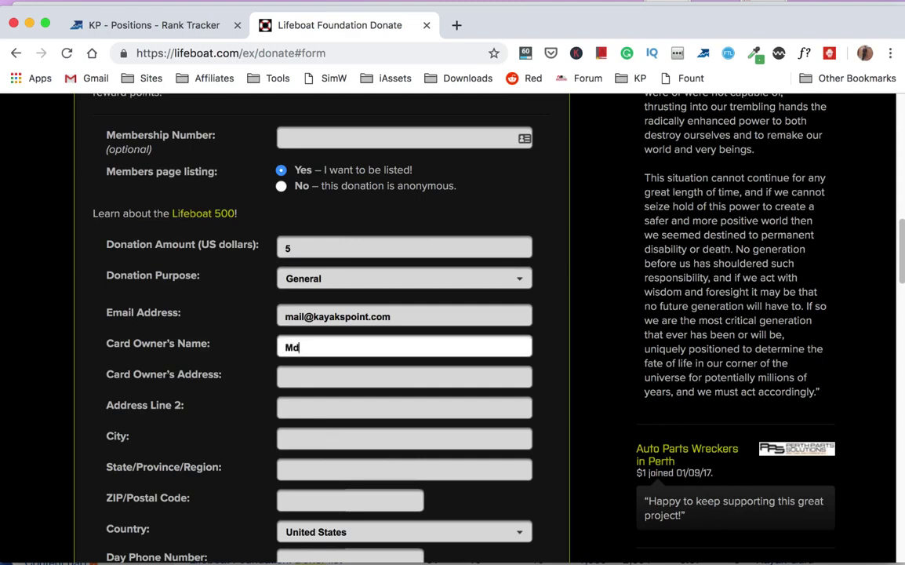
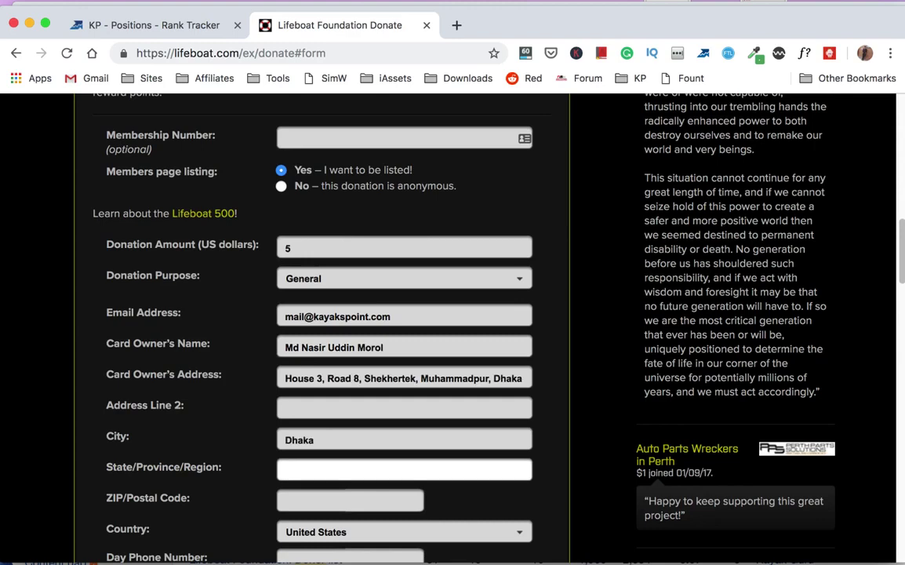
{"action": "key", "text": "Tab"}
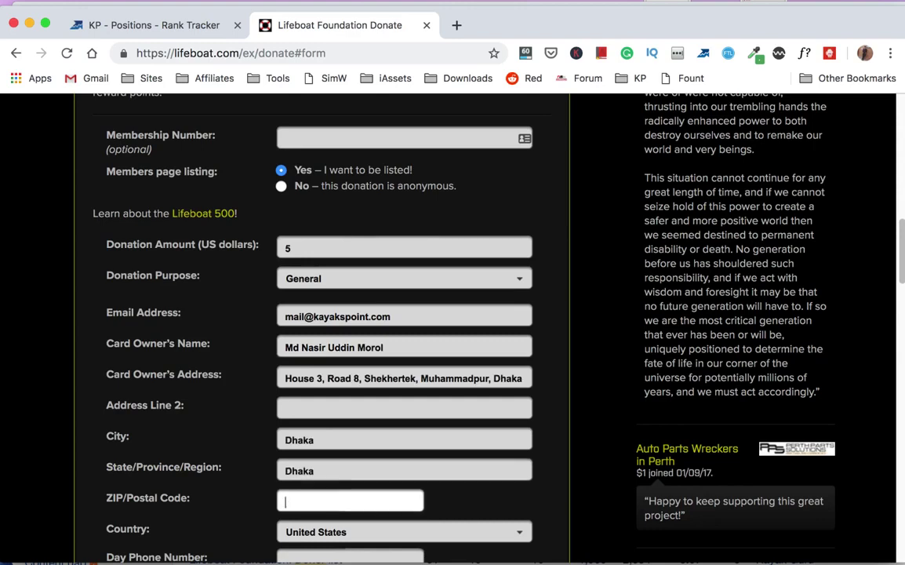
{"action": "key", "text": "Tab"}
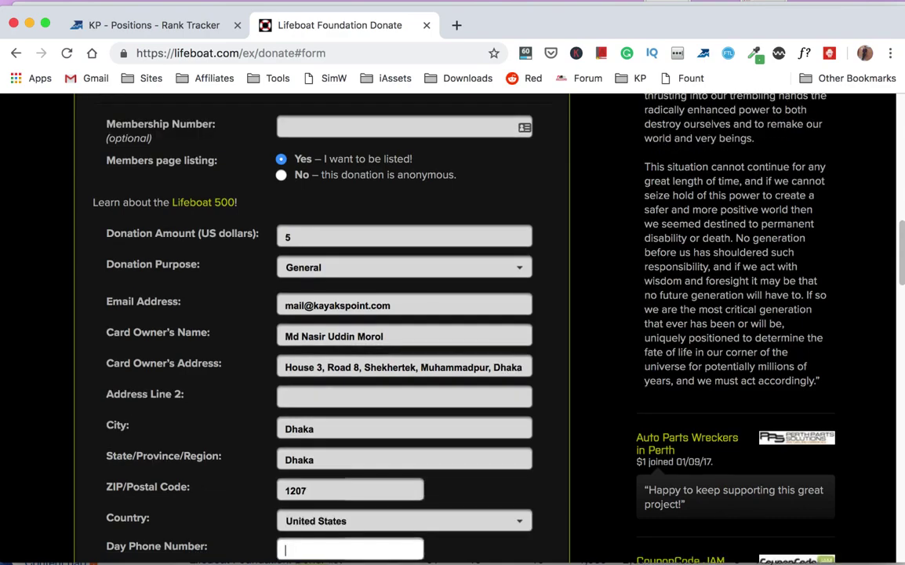
- Set the country to Bangladesh
{"action": "left_click", "coordinate": [375, 516]}
{"action": "scroll", "coordinate": [376, 517], "scroll_direction": "down", "scroll_amount": 10}
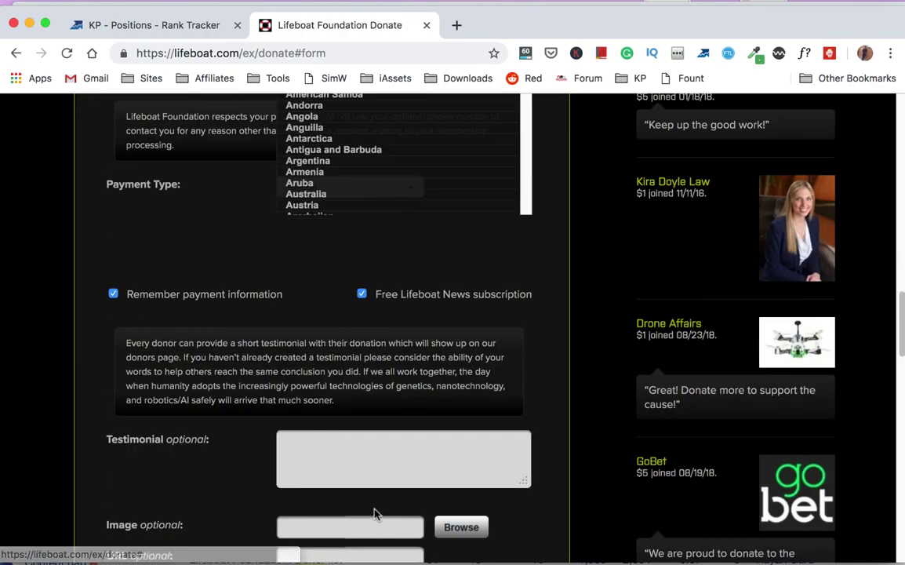
{"action": "scroll", "coordinate": [362, 208], "scroll_direction": "up", "scroll_amount": 5}
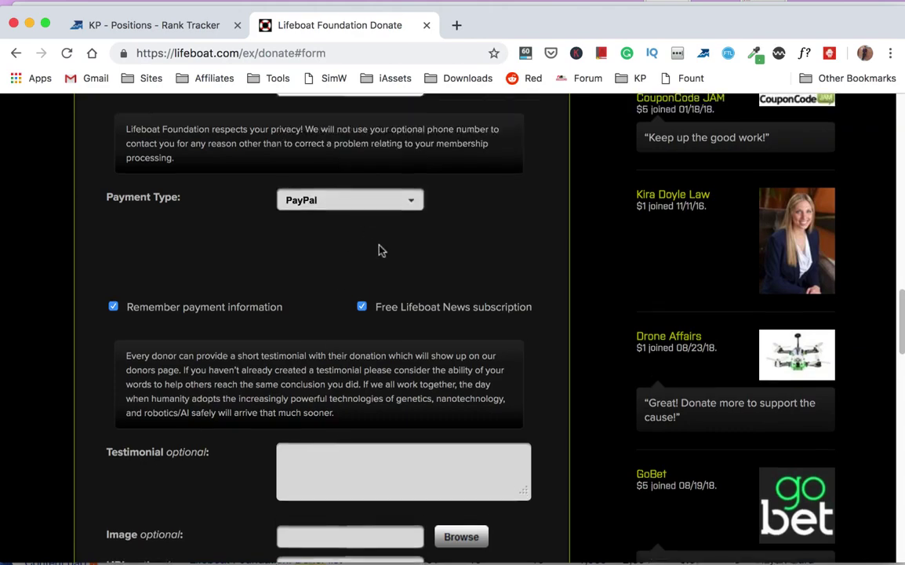
{"action": "left_click", "coordinate": [368, 183]}
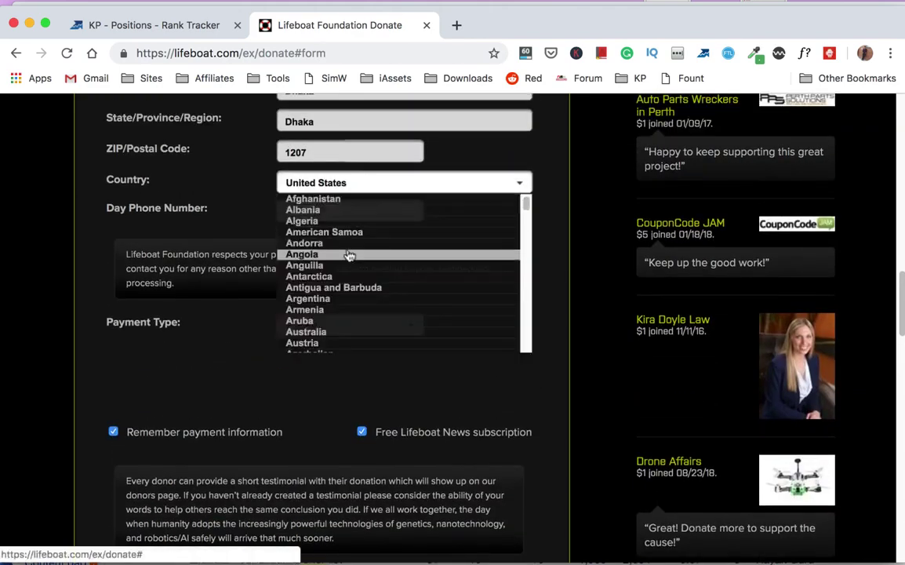
{"action": "scroll", "coordinate": [342, 295], "scroll_direction": "down", "scroll_amount": 1}
{"action": "scroll", "coordinate": [340, 306], "scroll_direction": "down", "scroll_amount": 1}
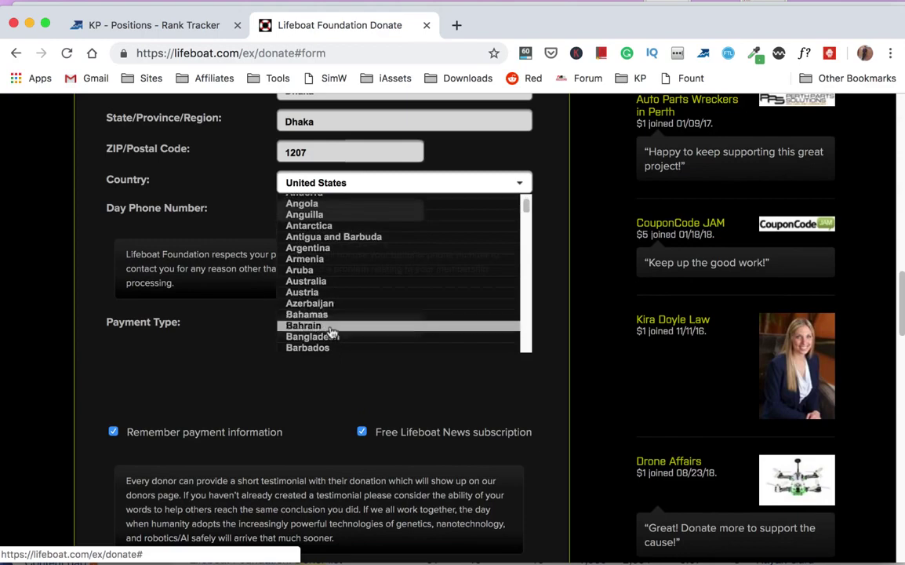
{"action": "left_click", "coordinate": [333, 337]}
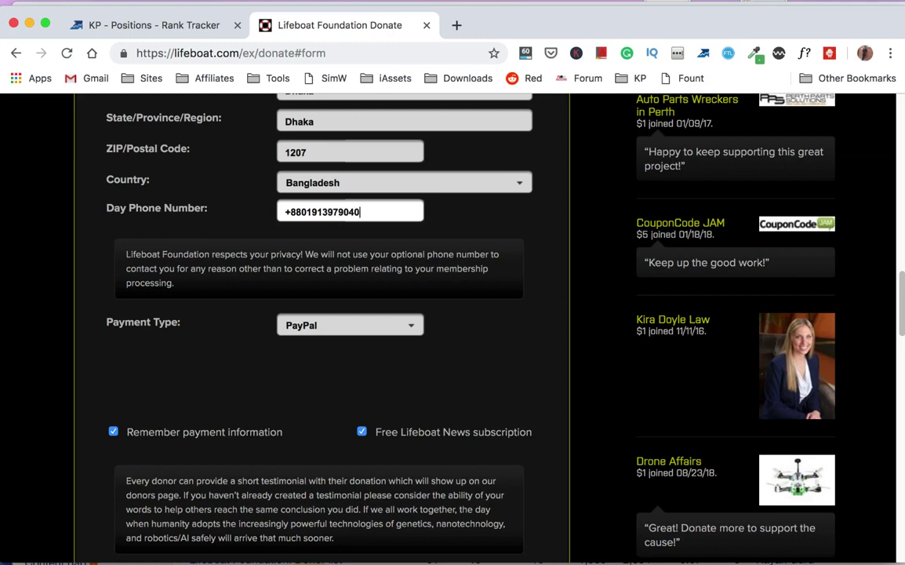
- Turn off the Lifeboat News subscription and the Remember payment information option
{"action": "scroll", "coordinate": [259, 375], "scroll_direction": "down", "scroll_amount": 2}
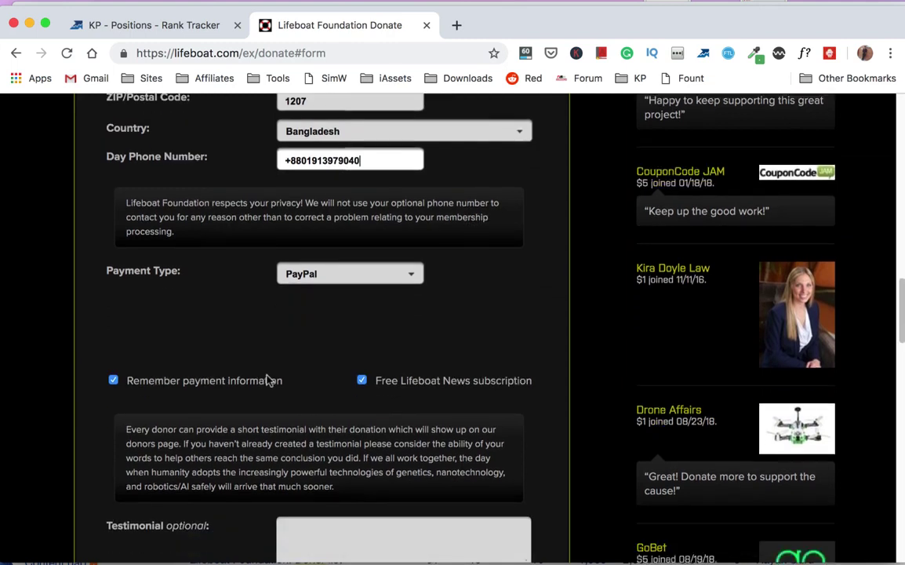
{"action": "left_click", "coordinate": [389, 385]}
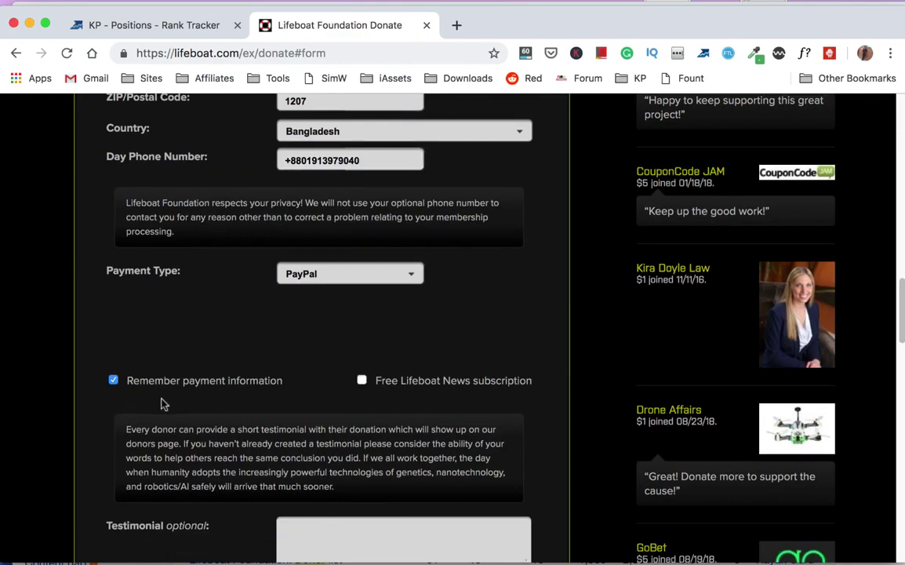
{"action": "left_click", "coordinate": [113, 379]}
- Write the testimonial 'I wish Lifeboat goes beyond in support of the water and boat lovers.'
{"action": "scroll", "coordinate": [314, 402], "scroll_direction": "down", "scroll_amount": 2}
{"action": "scroll", "coordinate": [314, 403], "scroll_direction": "down", "scroll_amount": 1}
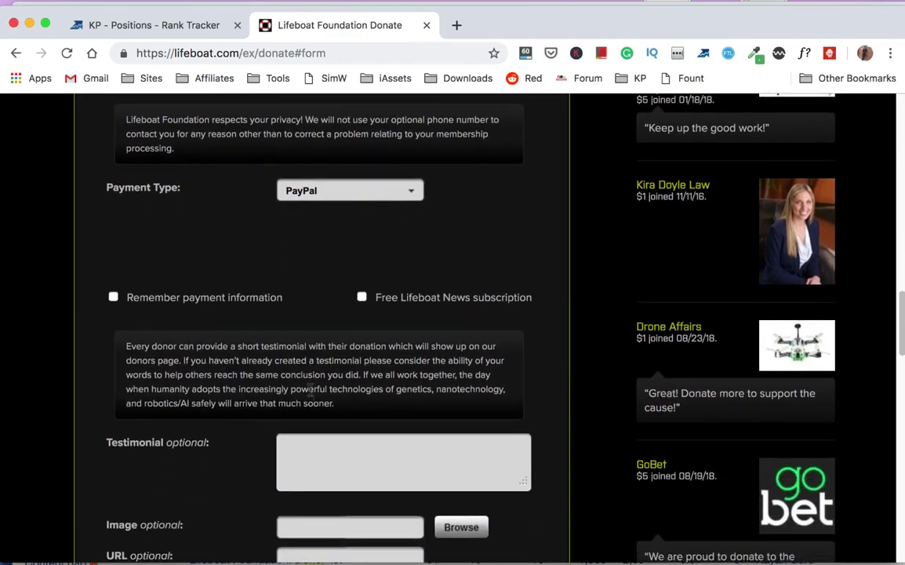
{"action": "scroll", "coordinate": [310, 394], "scroll_direction": "down", "scroll_amount": 1}
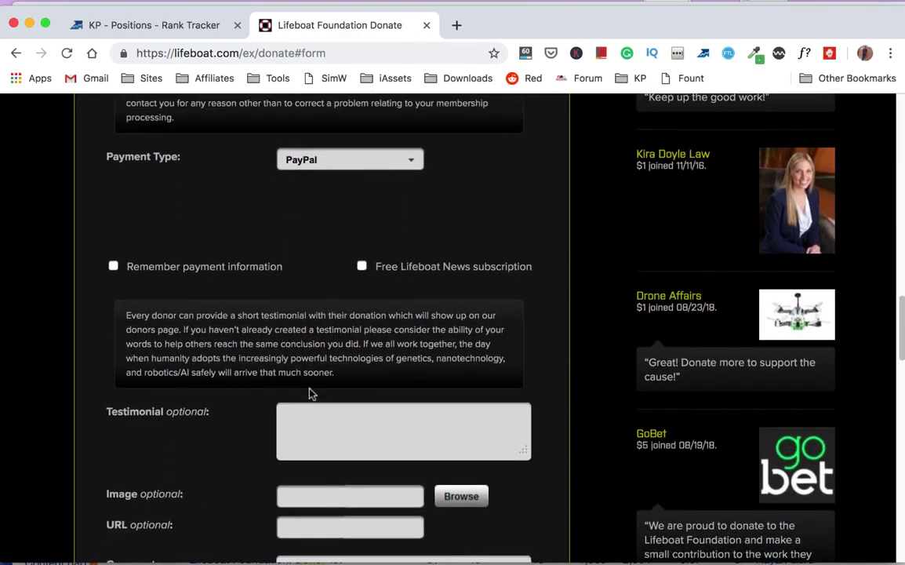
{"action": "left_click", "coordinate": [339, 430]}
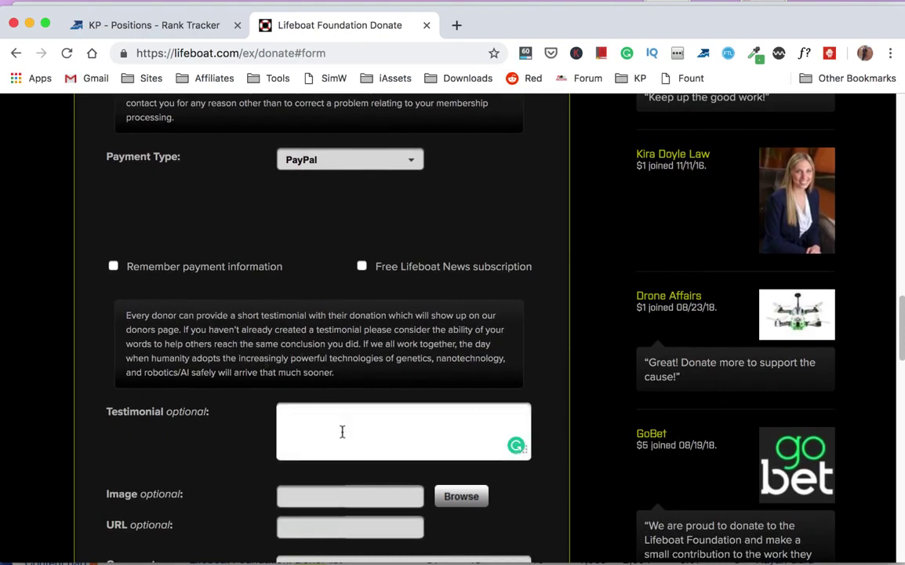
{"action": "type", "text": "I wish Lifeboat"}
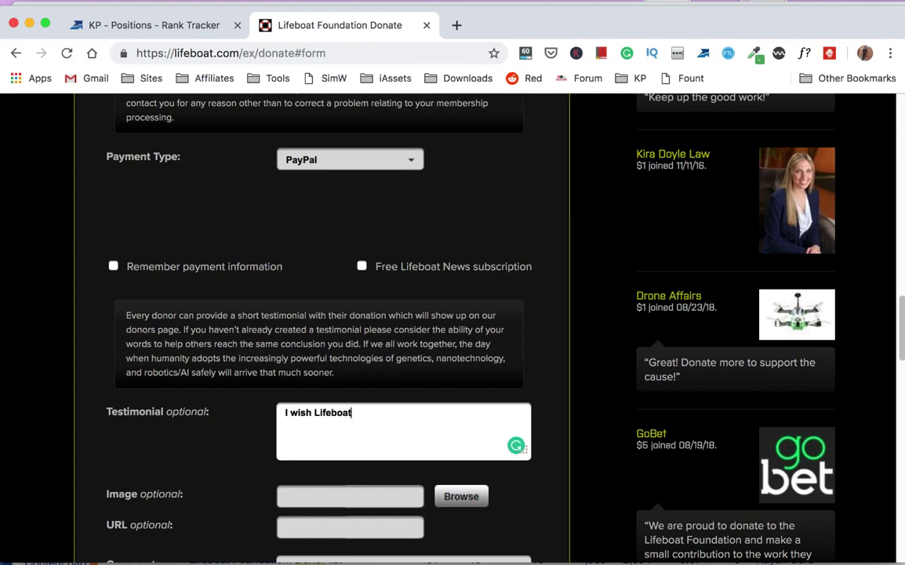
{"action": "type", "text": " goes beyond in support t"}
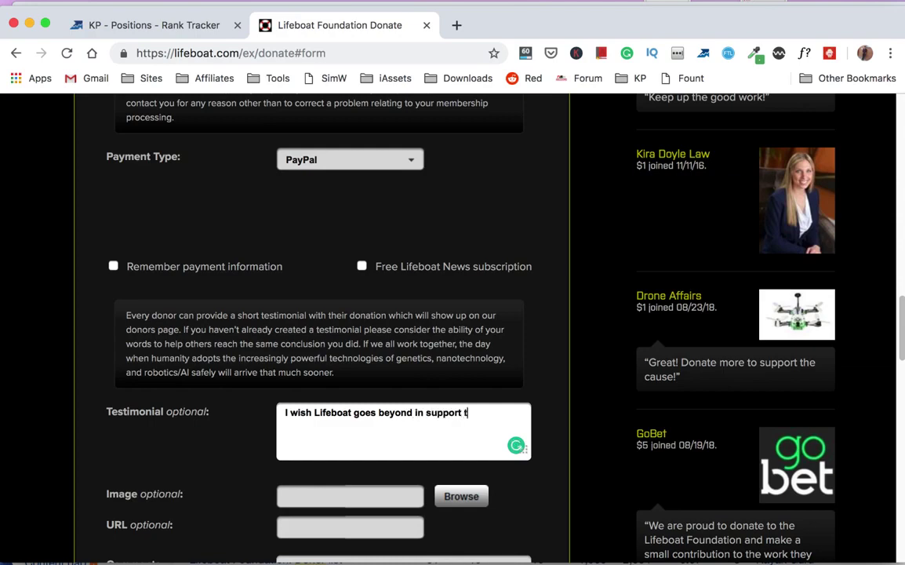
{"action": "type", "text": "he water and"}
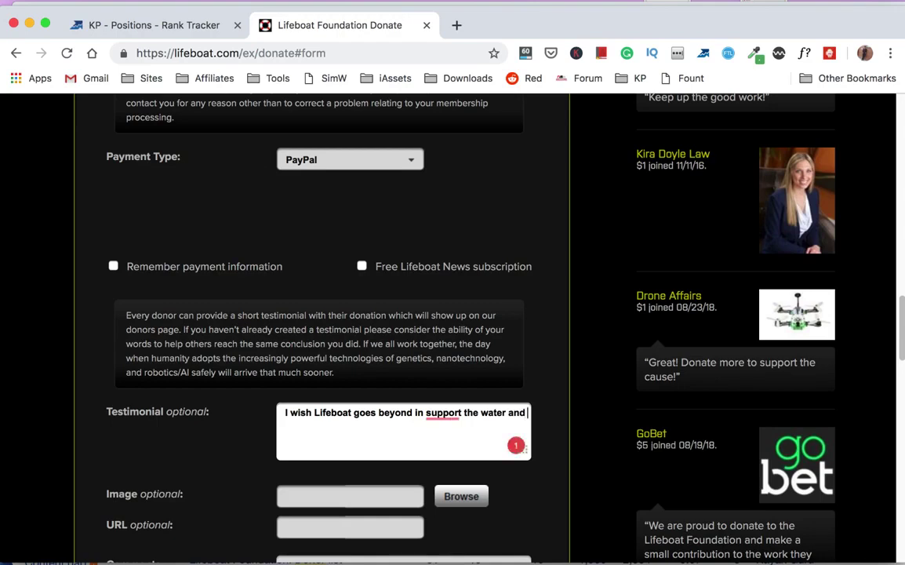
{"action": "type", "text": "boat lovers."}
{"action": "mouse_move", "coordinate": [460, 412]}
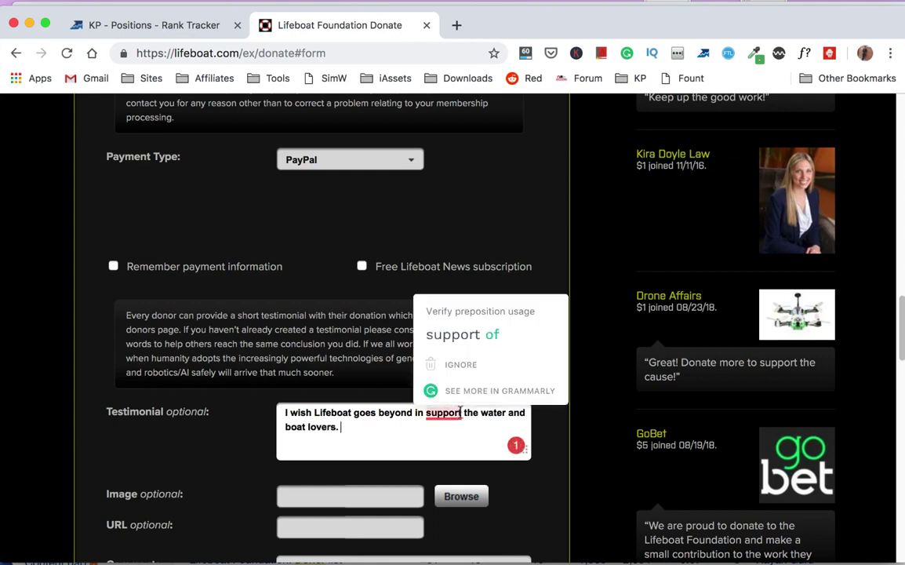
{"action": "left_click", "coordinate": [462, 334]}
{"action": "scroll", "coordinate": [368, 430], "scroll_direction": "down", "scroll_amount": 1}
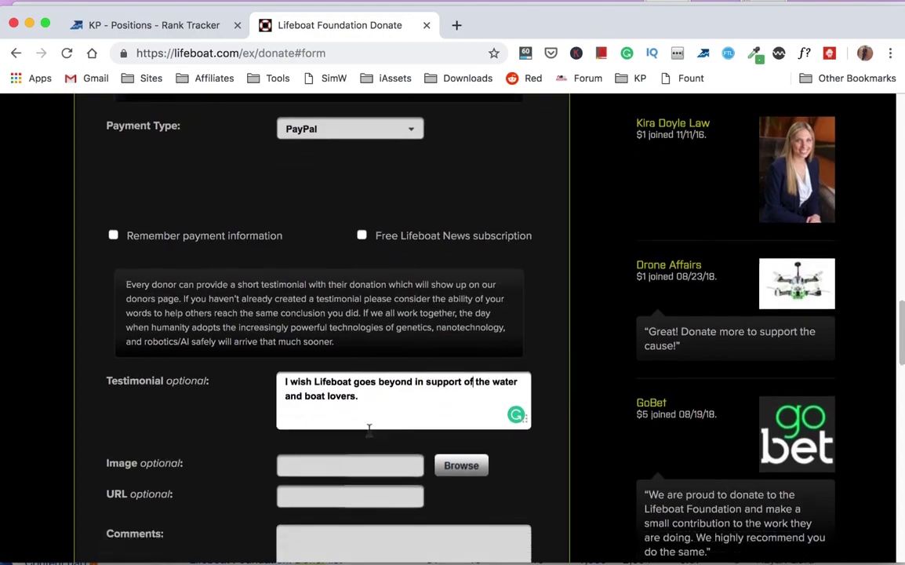
{"action": "scroll", "coordinate": [368, 427], "scroll_direction": "down", "scroll_amount": 2}
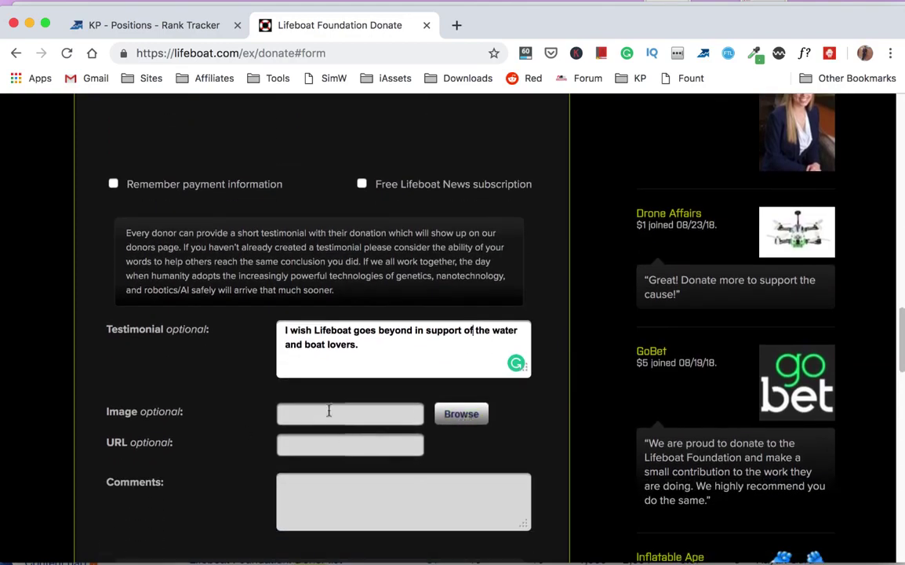
- Search Google Images for kayakspoint in a new tab
{"action": "left_click", "coordinate": [456, 25]}
{"action": "type", "text": "kay"}
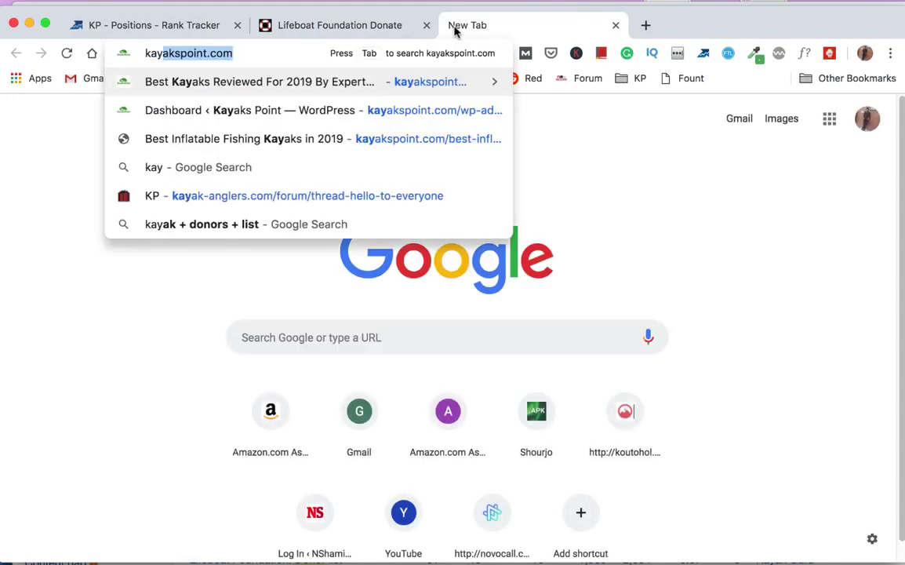
{"action": "type", "text": "akspoint"}
{"action": "key", "text": "Delete"}
{"action": "key", "text": "Return"}
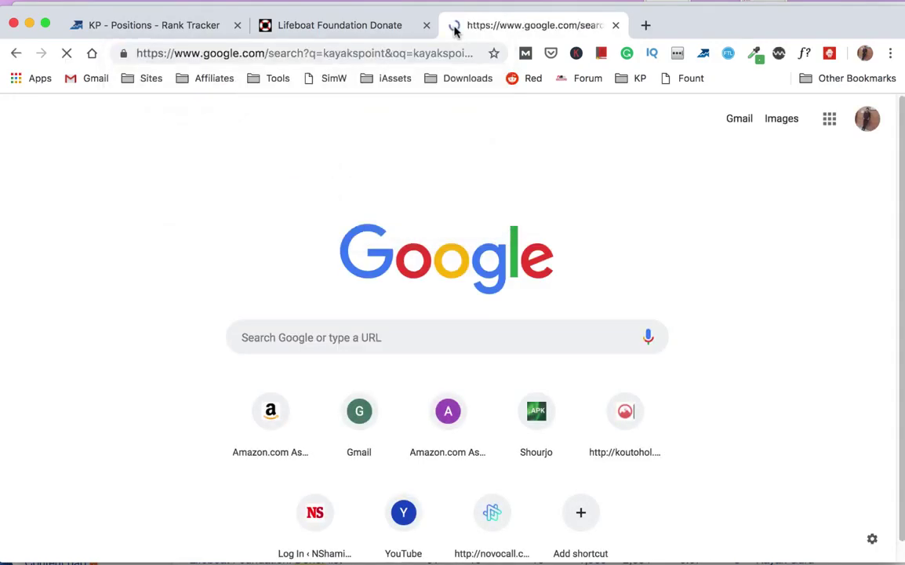
{"action": "left_click", "coordinate": [244, 174]}
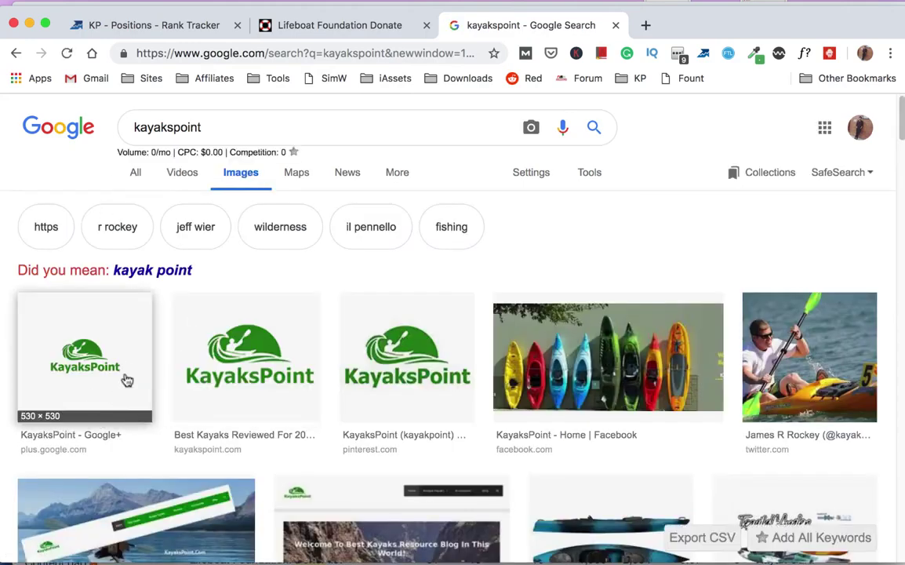
- Save the KayaksPoint logo to the Desktop as KayaksPoint-Logo-Transparent PNG
{"action": "left_click", "coordinate": [242, 370]}
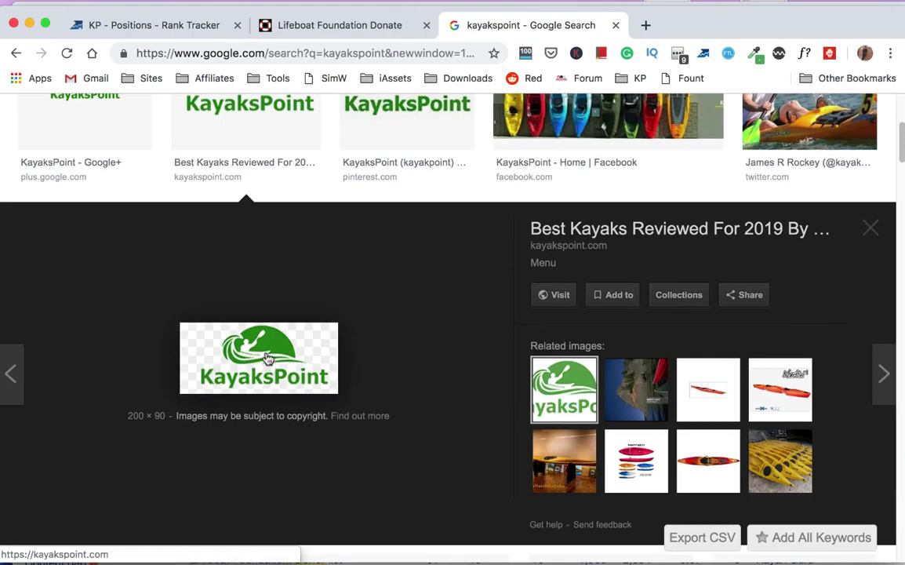
{"action": "right_click", "coordinate": [267, 315]}
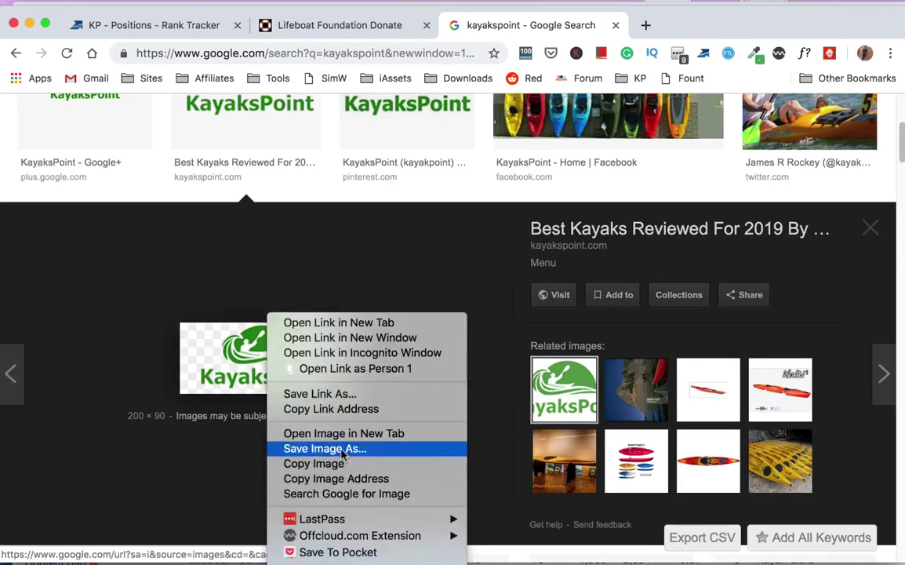
{"action": "left_click", "coordinate": [343, 455]}
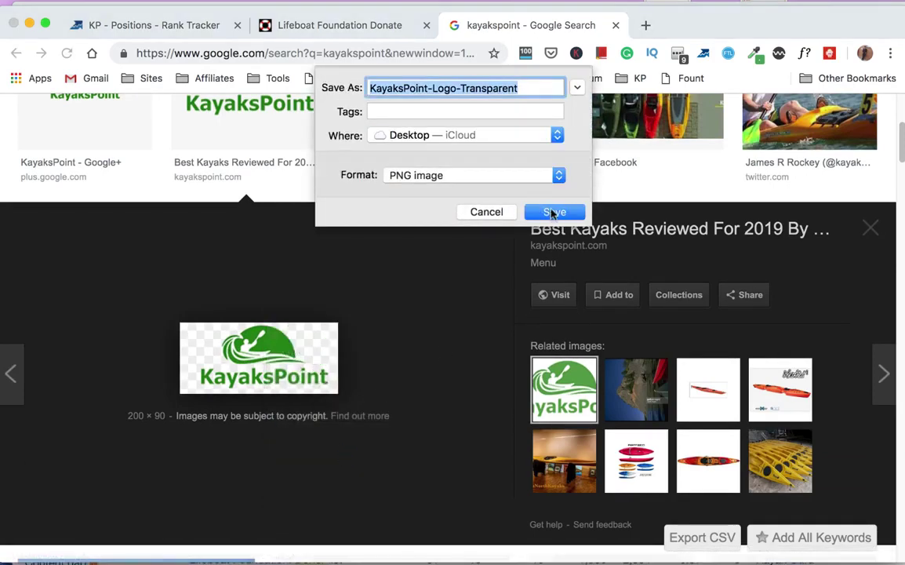
{"action": "left_click", "coordinate": [553, 212]}
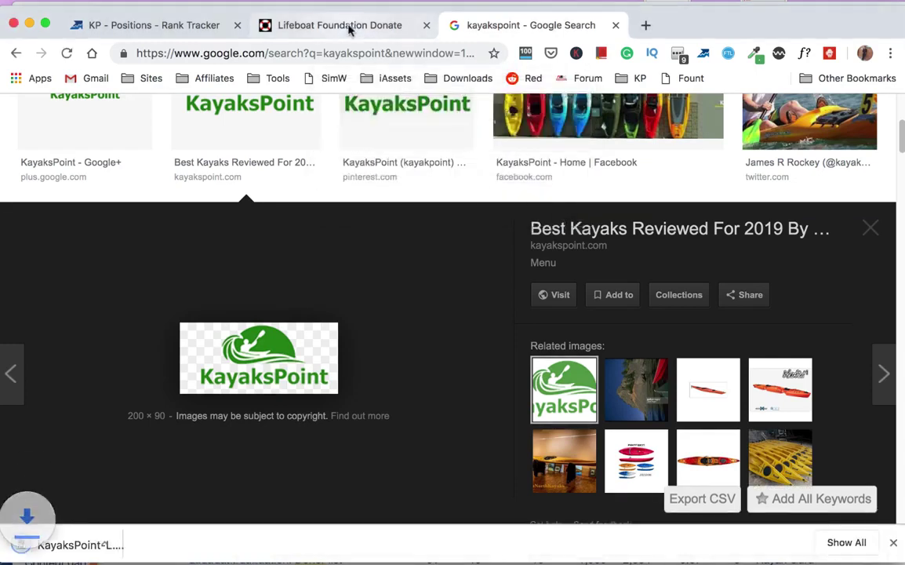
{"action": "left_click", "coordinate": [349, 29]}
- Attach the KayaksPoint logo from the Desktop as the donor image
{"action": "left_click", "coordinate": [461, 414]}
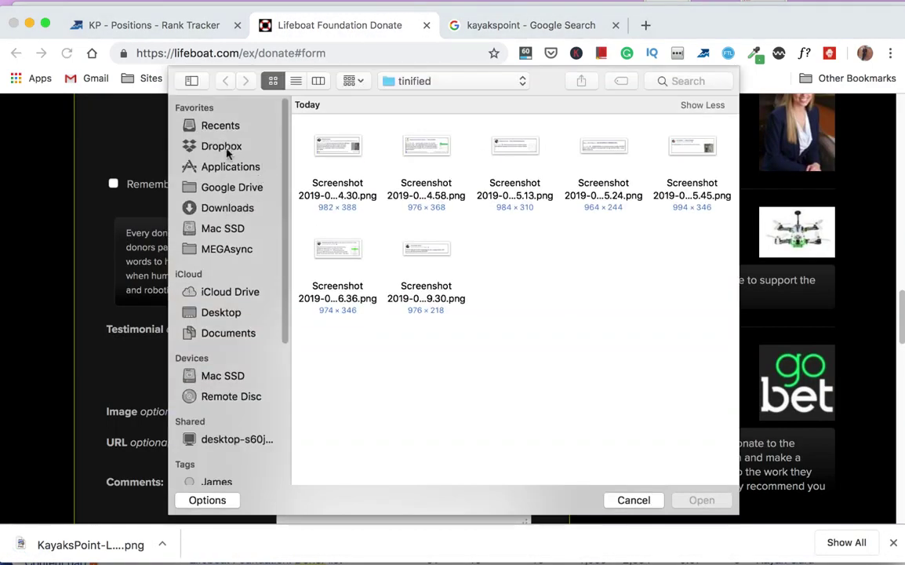
{"action": "left_click", "coordinate": [229, 312]}
{"action": "left_click", "coordinate": [339, 177]}
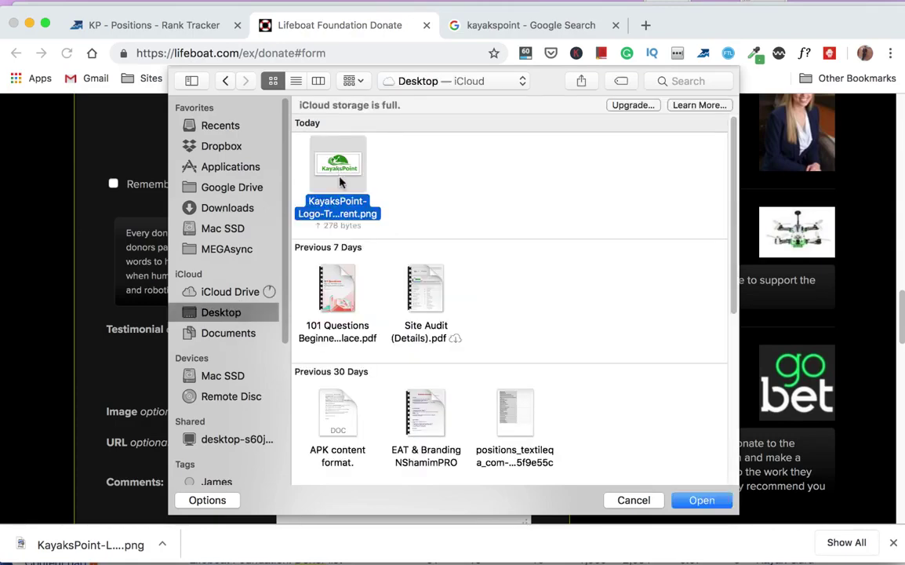
{"action": "left_click", "coordinate": [718, 502]}
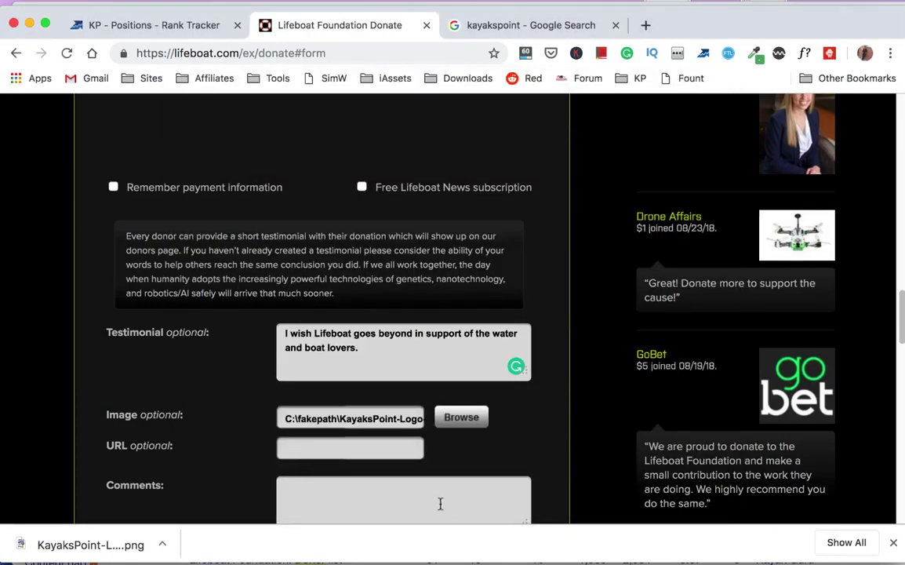
{"action": "scroll", "coordinate": [432, 504], "scroll_direction": "down", "scroll_amount": 2}
{"action": "left_click", "coordinate": [330, 414]}
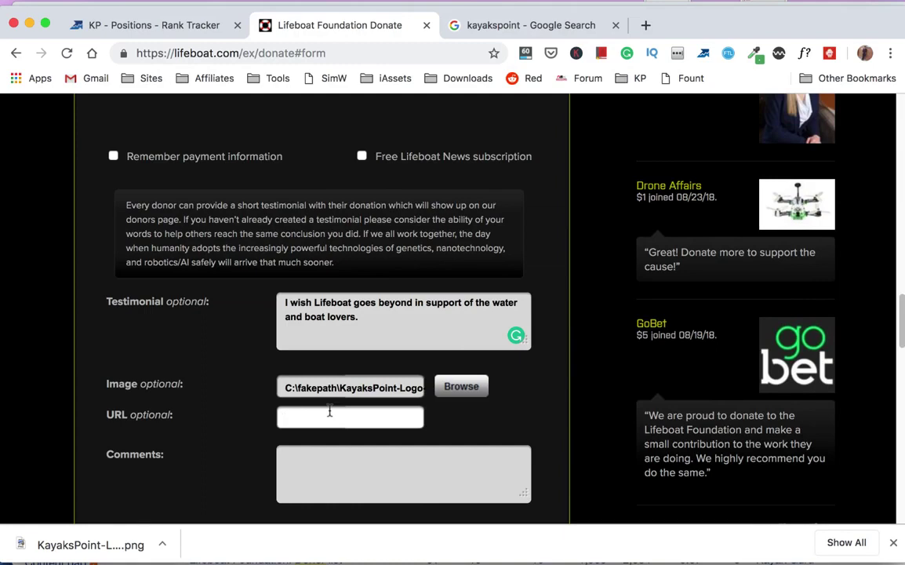
{"action": "type", "text": "https://kayakspoint.com"}
{"action": "scroll", "coordinate": [355, 357], "scroll_direction": "down", "scroll_amount": 3}
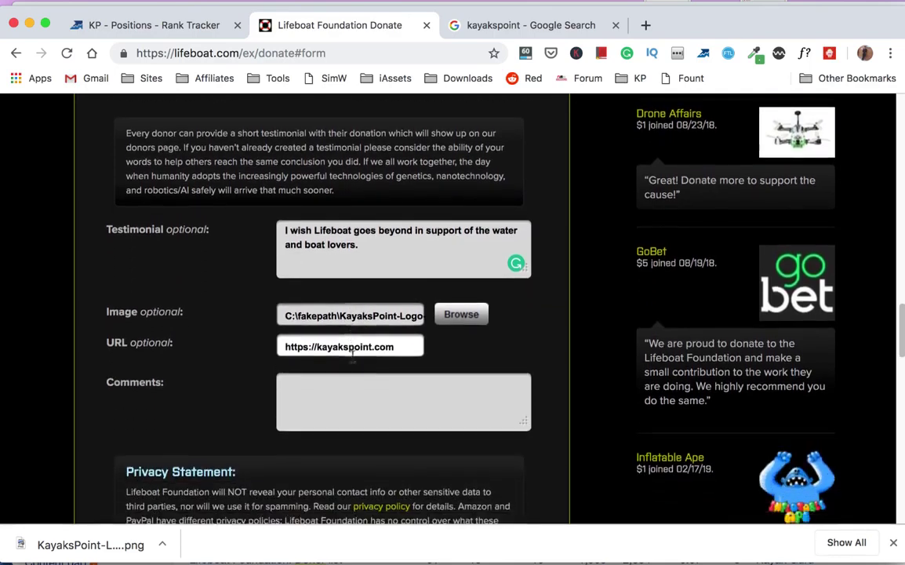
{"action": "scroll", "coordinate": [353, 361], "scroll_direction": "down", "scroll_amount": 9}
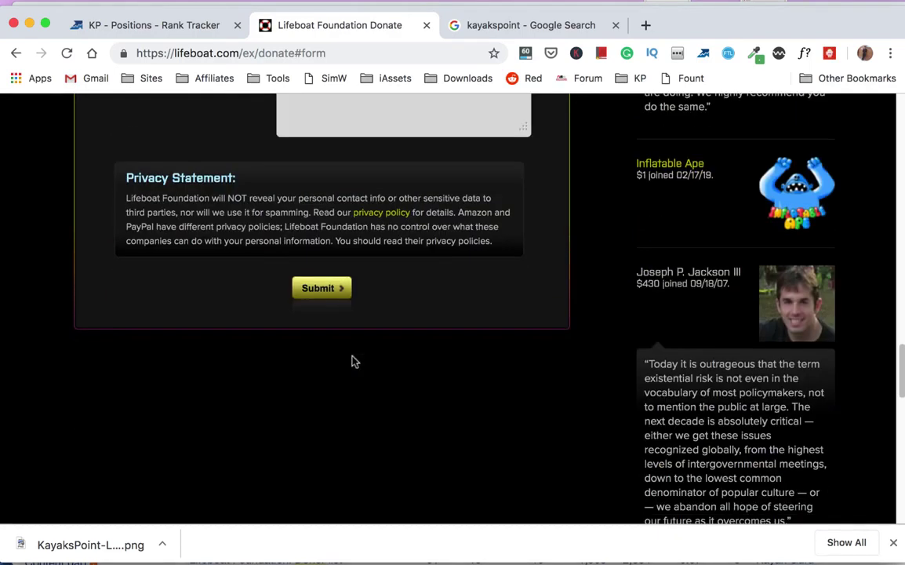
{"action": "left_click", "coordinate": [312, 292]}
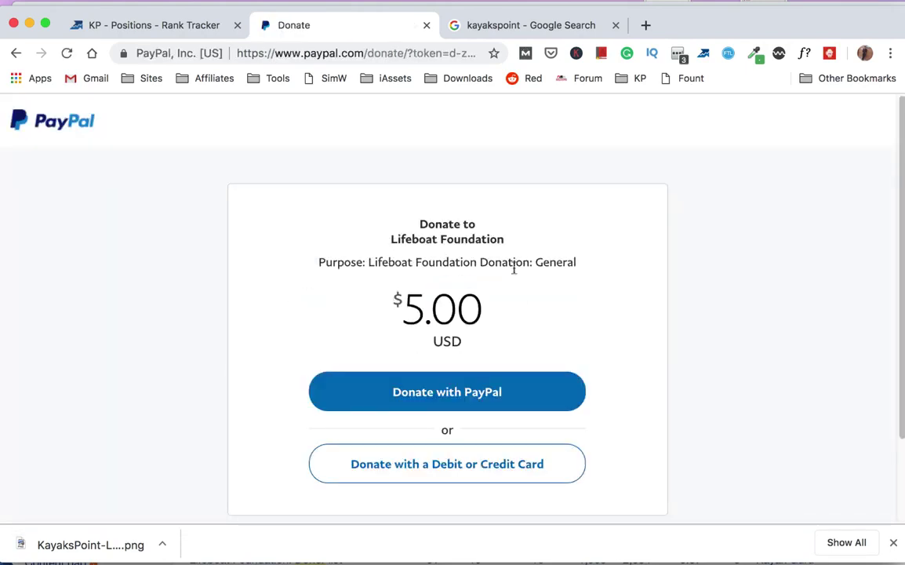
- Sign in to PayPal with the saved login, staying signed in
{"action": "left_click", "coordinate": [464, 399]}
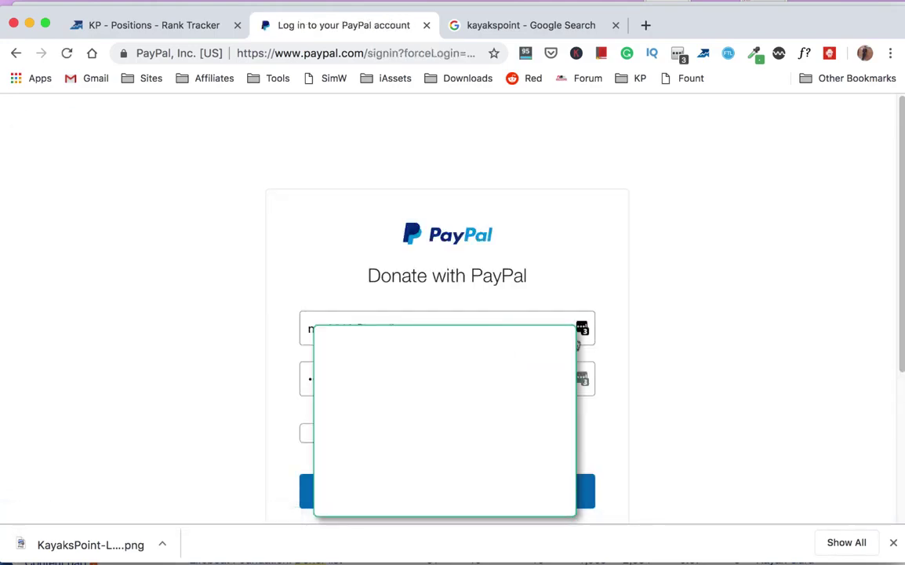
{"action": "left_click", "coordinate": [586, 330]}
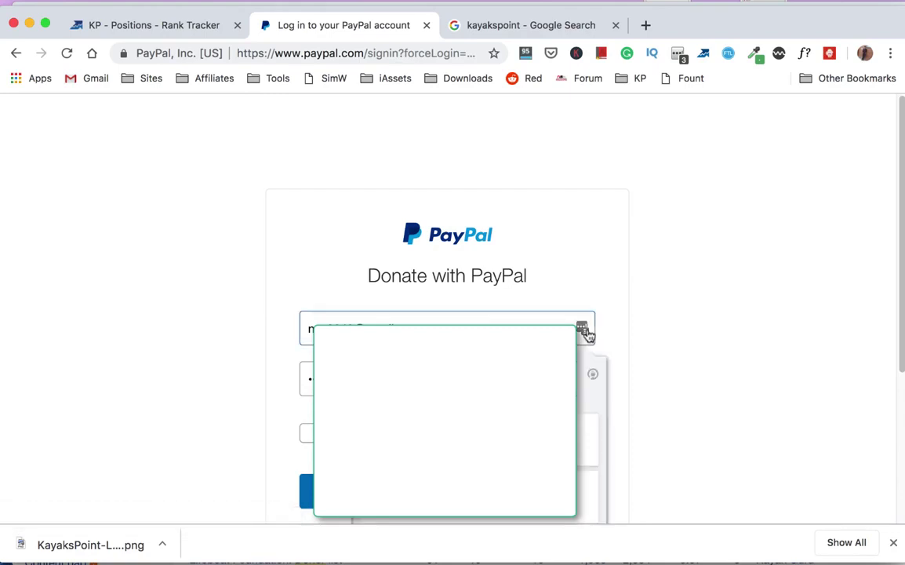
{"action": "left_click", "coordinate": [561, 494]}
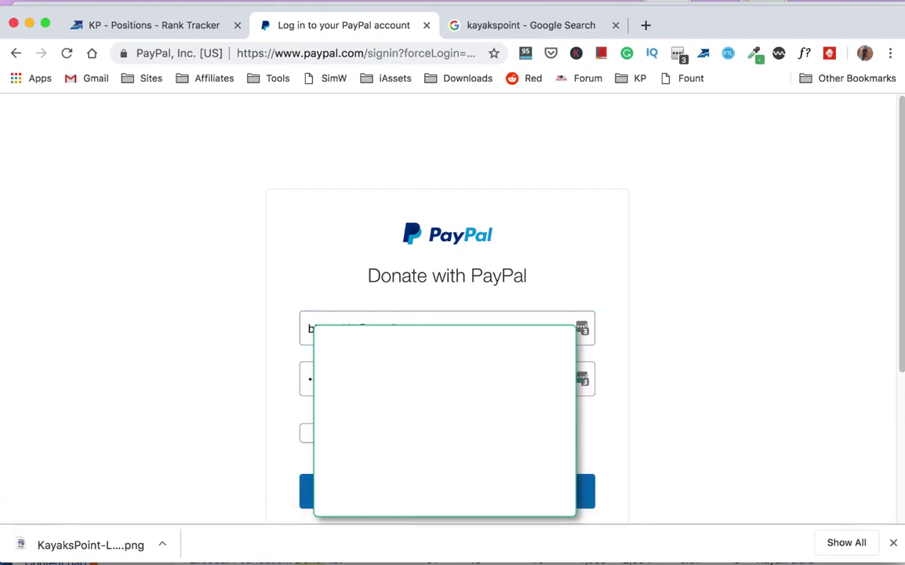
{"action": "left_click", "coordinate": [306, 434]}
{"action": "left_click", "coordinate": [447, 491]}
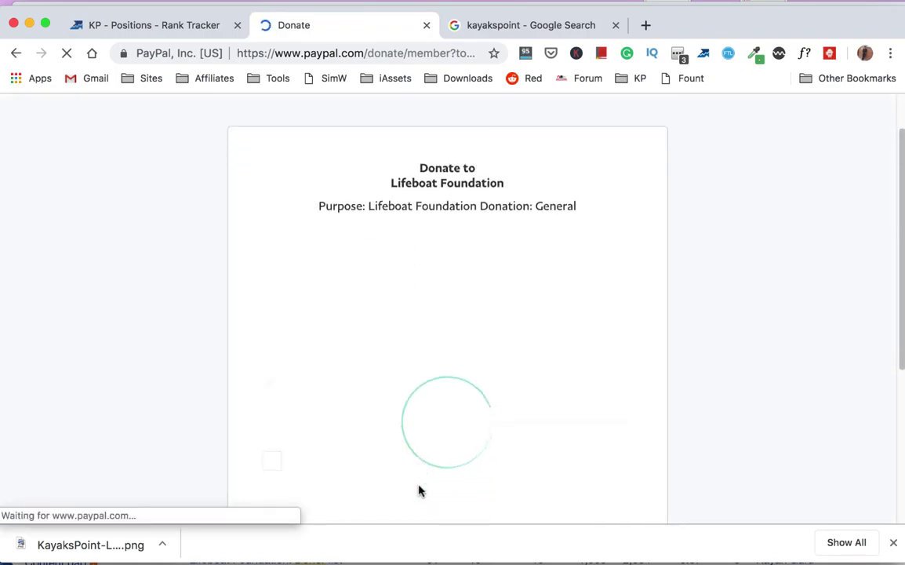
- Complete the $5.00 donation, highlight the confirmation, and return to Lifeboat Foundation
{"action": "scroll", "coordinate": [419, 491], "scroll_direction": "down", "scroll_amount": 5}
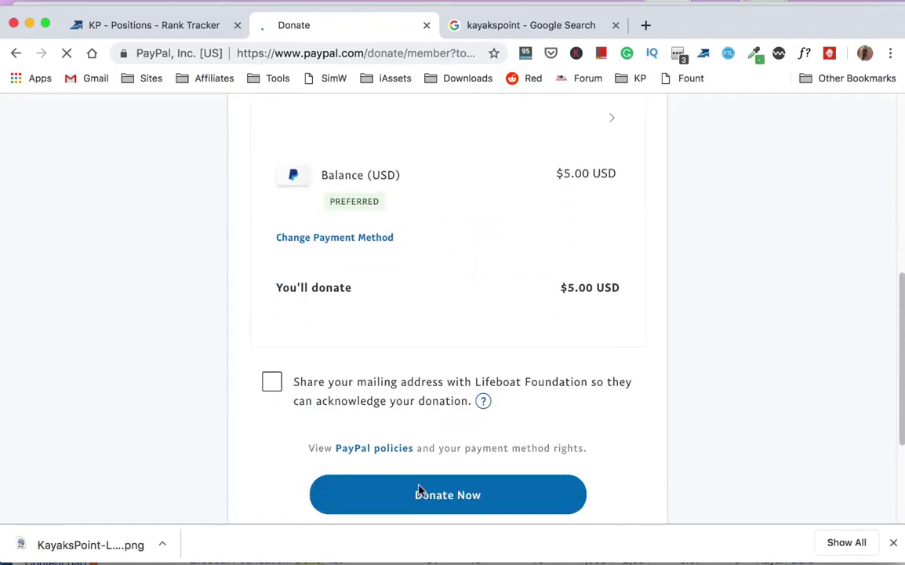
{"action": "left_click", "coordinate": [429, 493]}
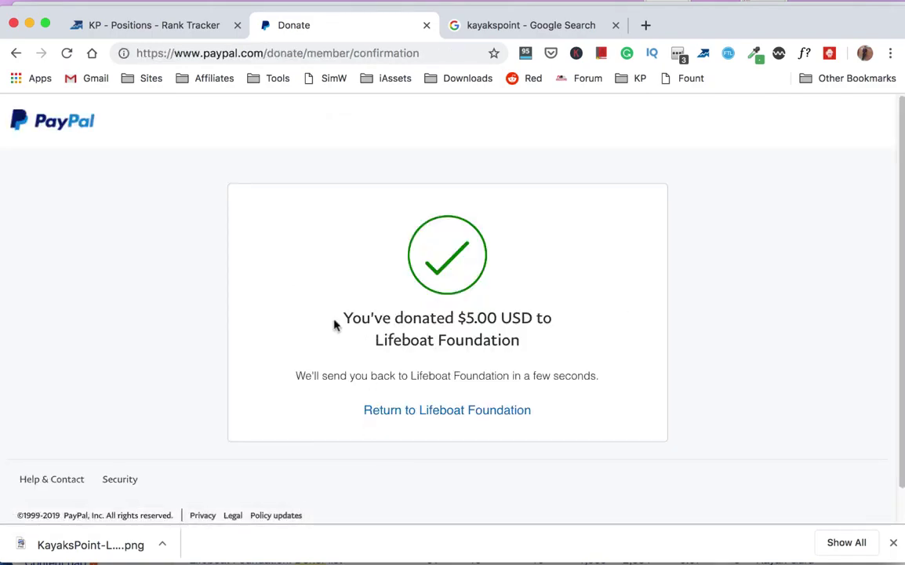
{"action": "left_click_drag", "start_coordinate": [334, 323], "coordinate": [524, 364]}
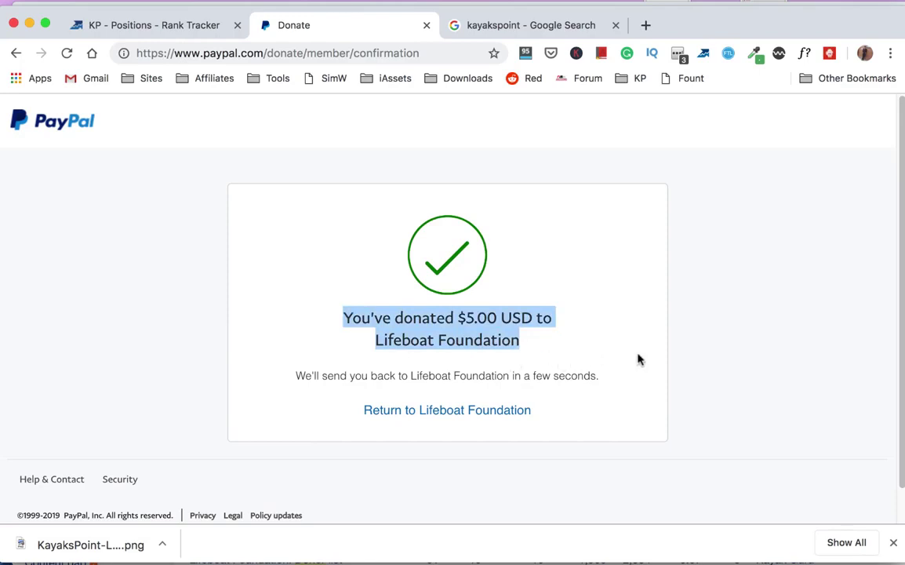
{"action": "scroll", "coordinate": [538, 351], "scroll_direction": "down", "scroll_amount": 1}
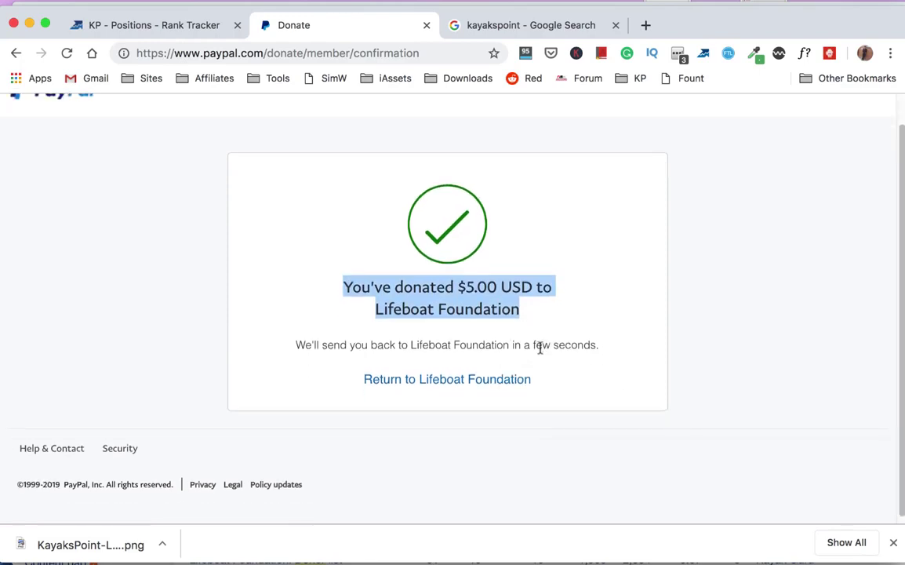
{"action": "left_click", "coordinate": [491, 382]}
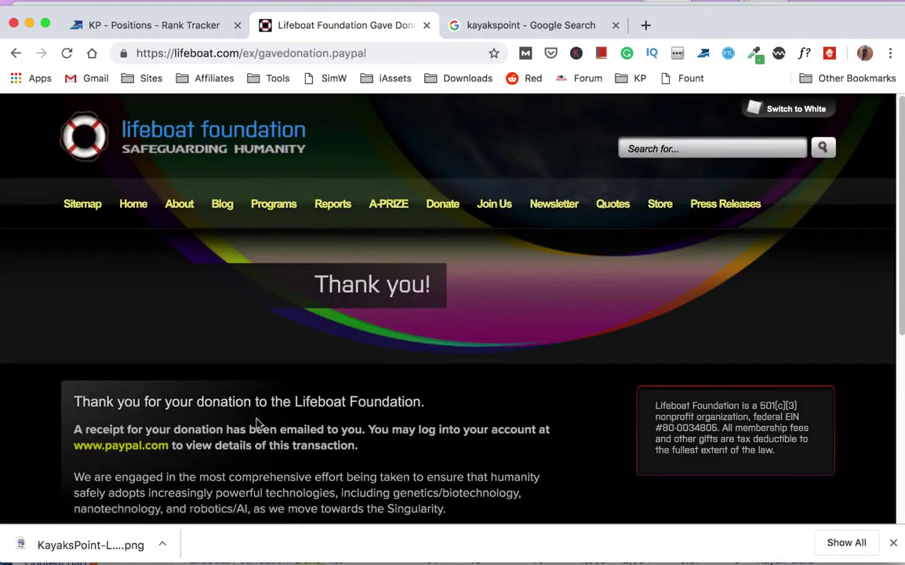
- Scroll through the thank-you page down to the footer stats
{"action": "scroll", "coordinate": [259, 426], "scroll_direction": "down", "scroll_amount": 3}
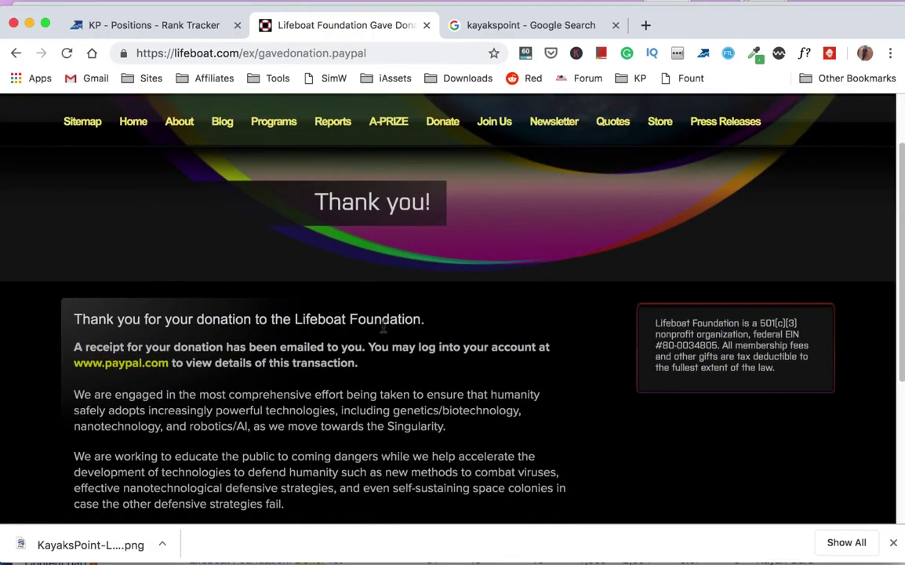
{"action": "scroll", "coordinate": [372, 292], "scroll_direction": "down", "scroll_amount": 2}
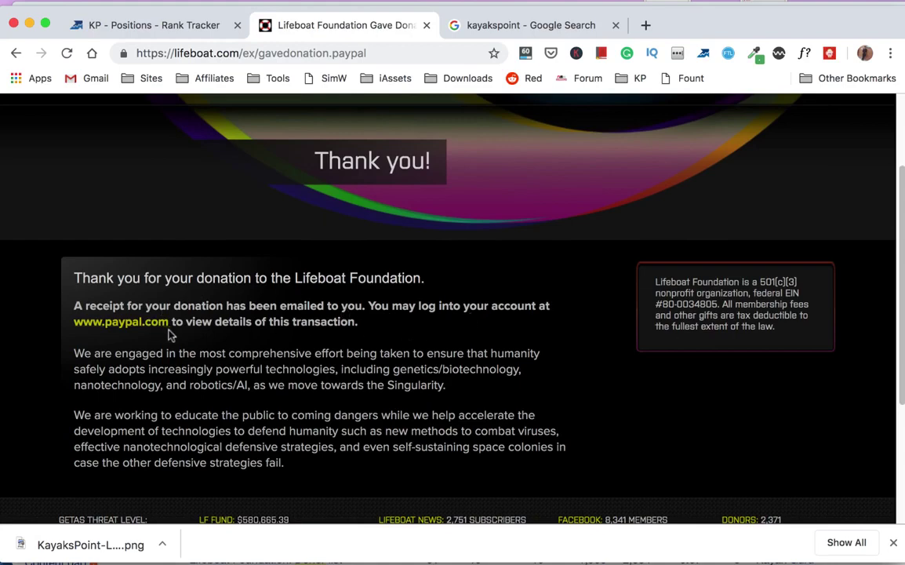
{"action": "scroll", "coordinate": [283, 341], "scroll_direction": "down", "scroll_amount": 2}
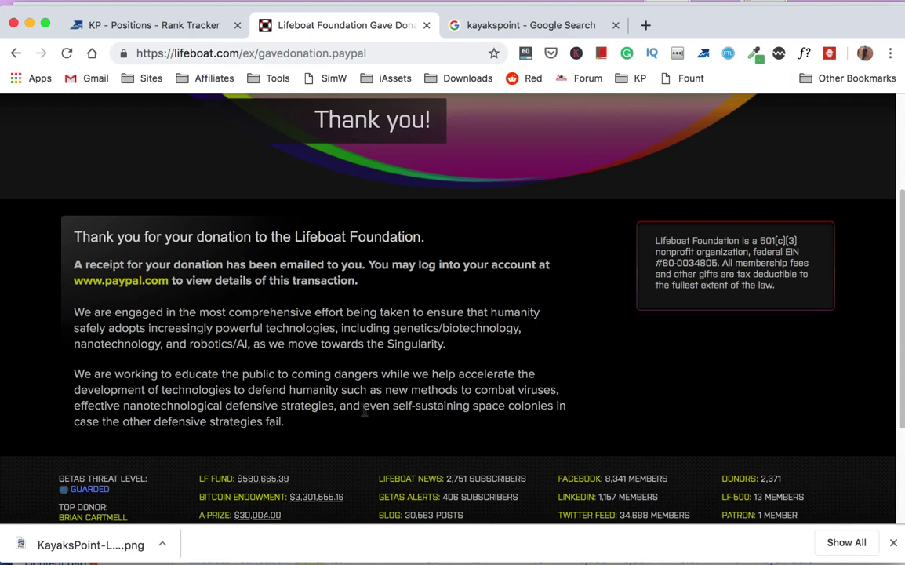
{"action": "scroll", "coordinate": [365, 410], "scroll_direction": "down", "scroll_amount": 5}
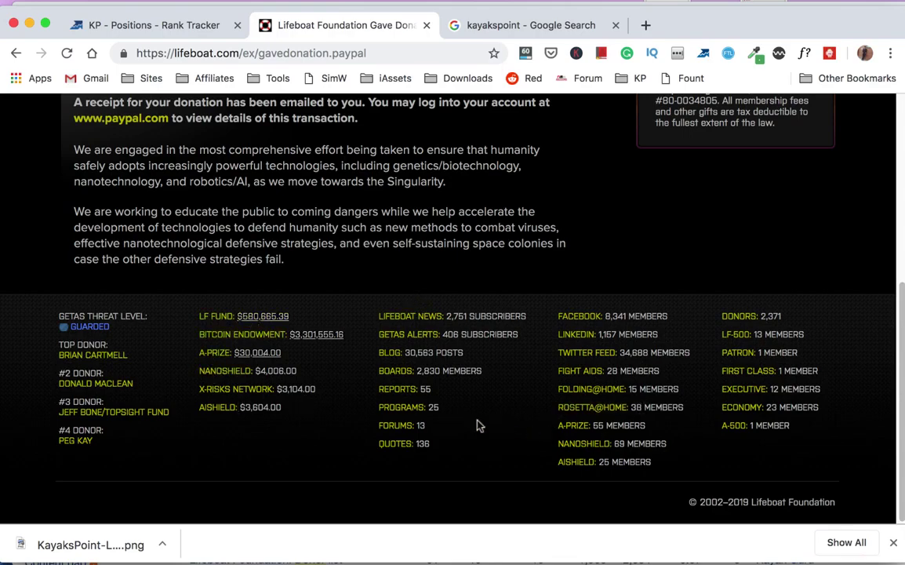
{"action": "scroll", "coordinate": [480, 425], "scroll_direction": "up", "scroll_amount": 5}
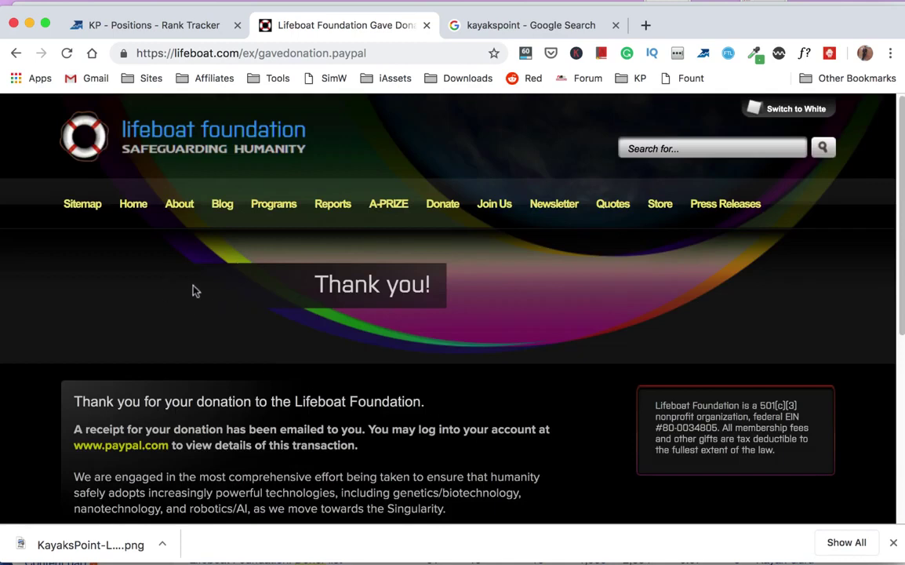
- Go back to the Lifeboat Foundation Donate page and look over the pre-filled form
{"action": "left_click", "coordinate": [442, 207]}
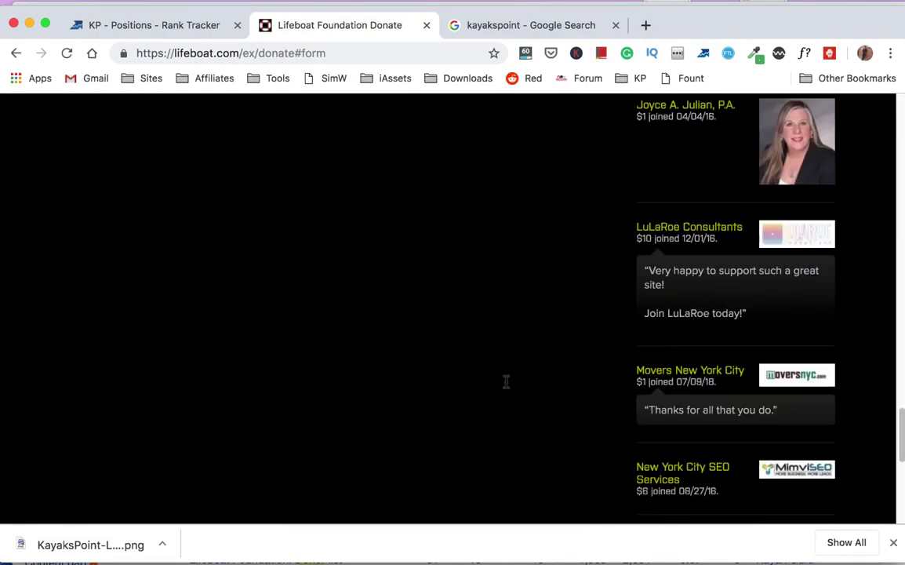
{"action": "scroll", "coordinate": [506, 382], "scroll_direction": "up", "scroll_amount": 20}
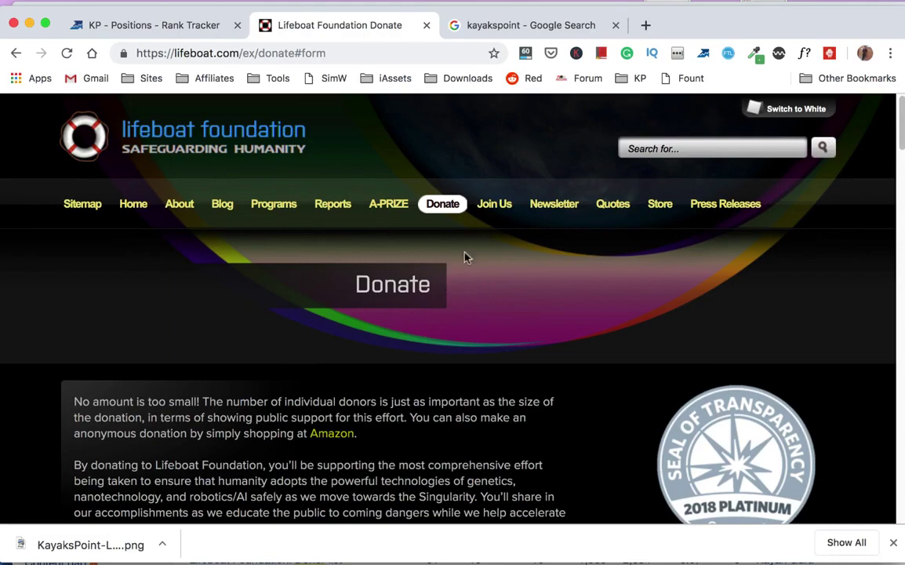
{"action": "scroll", "coordinate": [526, 353], "scroll_direction": "down", "scroll_amount": 20}
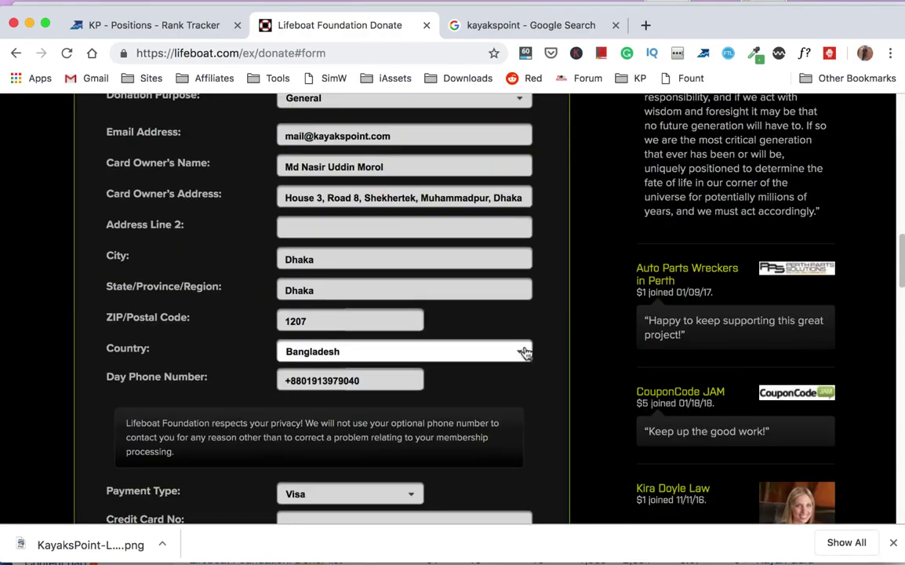
{"action": "scroll", "coordinate": [524, 348], "scroll_direction": "down", "scroll_amount": 5}
{"action": "scroll", "coordinate": [521, 345], "scroll_direction": "up", "scroll_amount": 15}
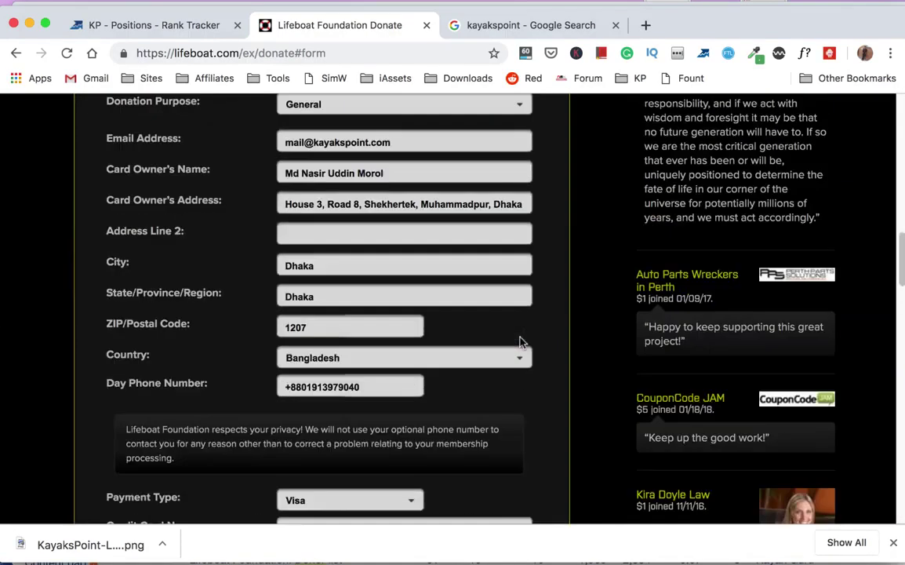
{"action": "scroll", "coordinate": [522, 343], "scroll_direction": "up", "scroll_amount": 4}
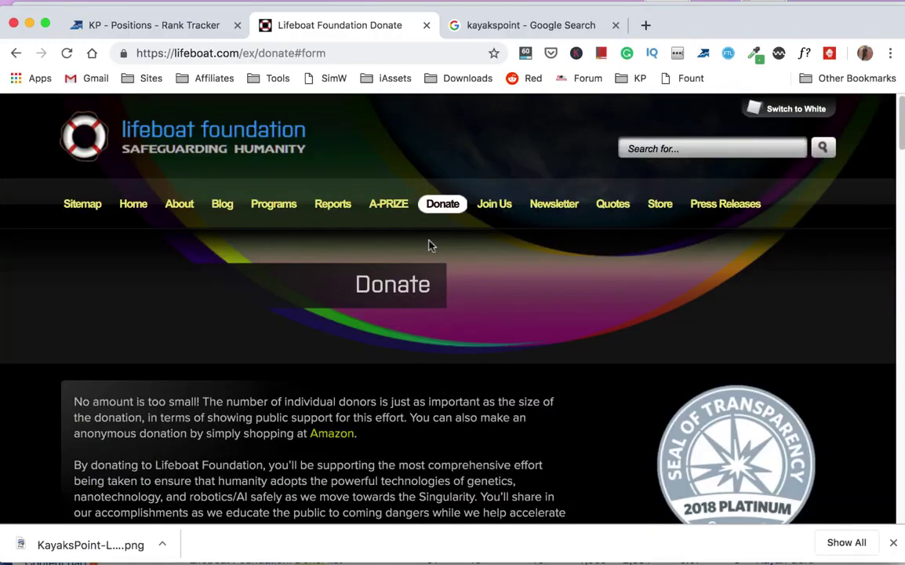
{"action": "scroll", "coordinate": [429, 246], "scroll_direction": "down", "scroll_amount": 10}
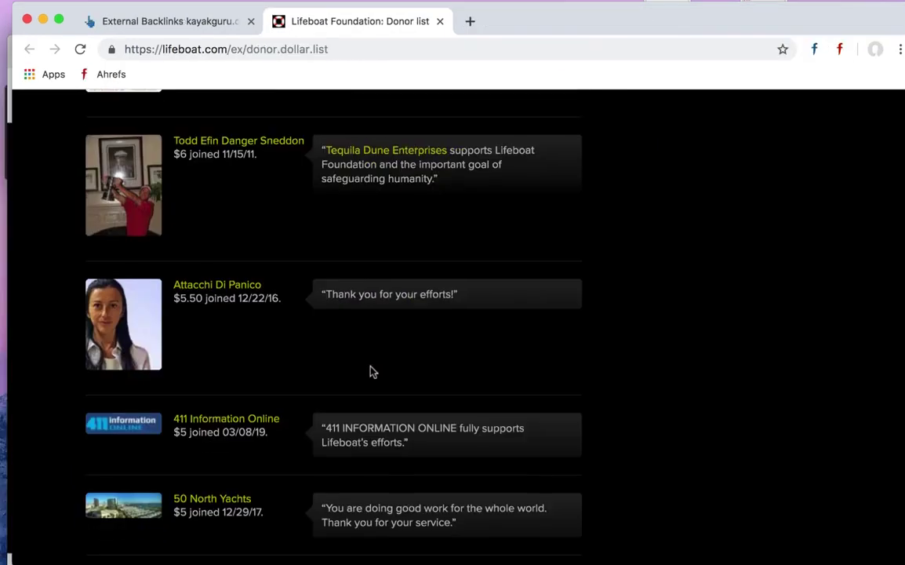
- Scroll the donor list past the $5 and $6 entries, then switch to the TextEdit note Untitled 7
{"action": "scroll", "coordinate": [370, 370], "scroll_direction": "down", "scroll_amount": 2}
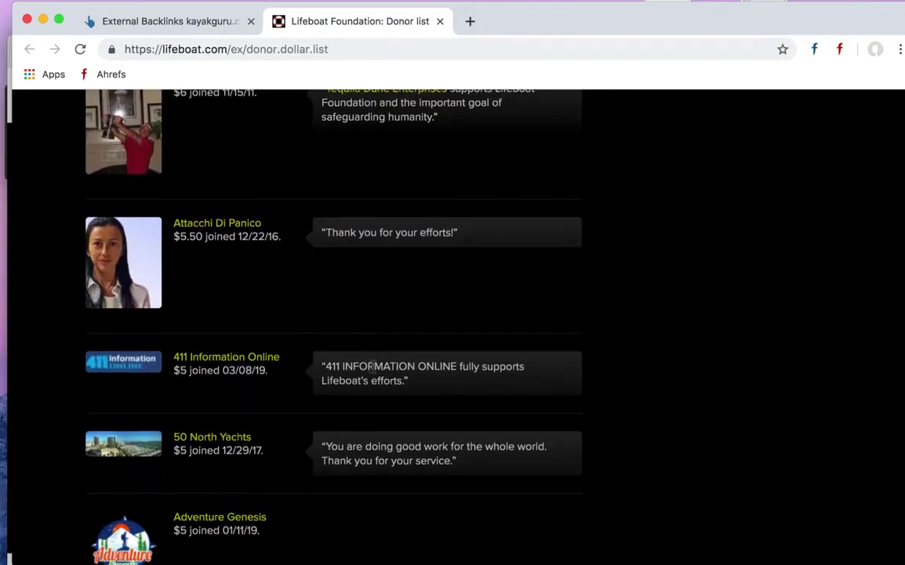
{"action": "scroll", "coordinate": [372, 366], "scroll_direction": "down", "scroll_amount": 3}
{"action": "scroll", "coordinate": [373, 369], "scroll_direction": "down", "scroll_amount": 1}
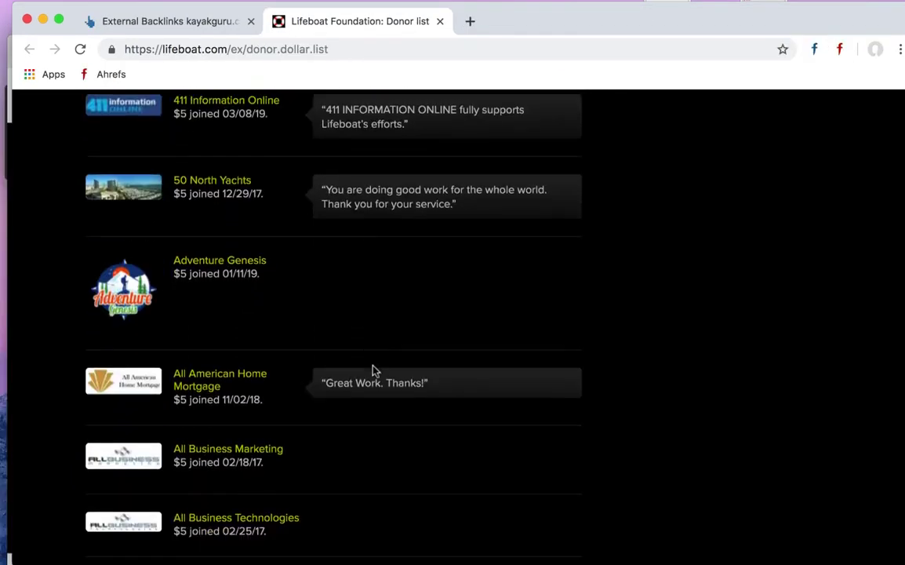
{"action": "scroll", "coordinate": [374, 369], "scroll_direction": "down", "scroll_amount": 4}
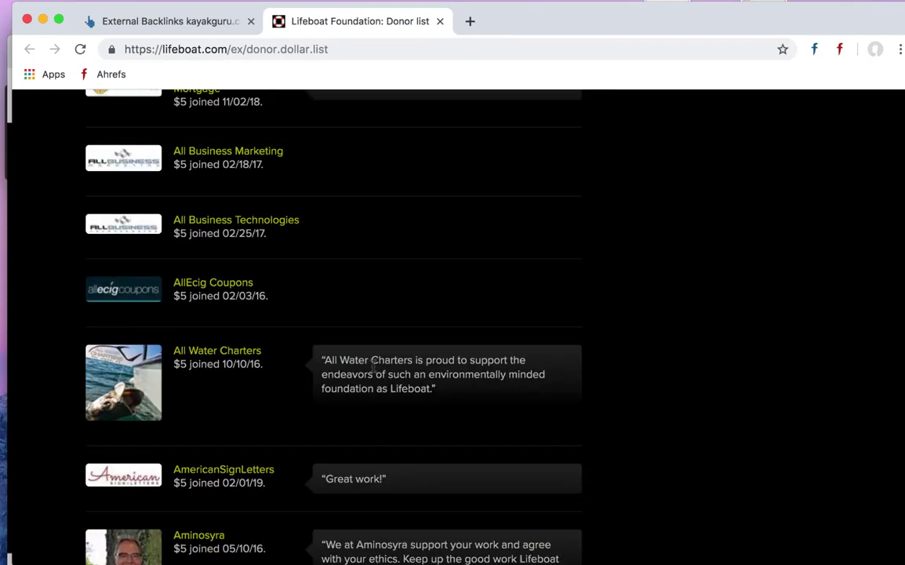
{"action": "scroll", "coordinate": [374, 366], "scroll_direction": "down", "scroll_amount": 15}
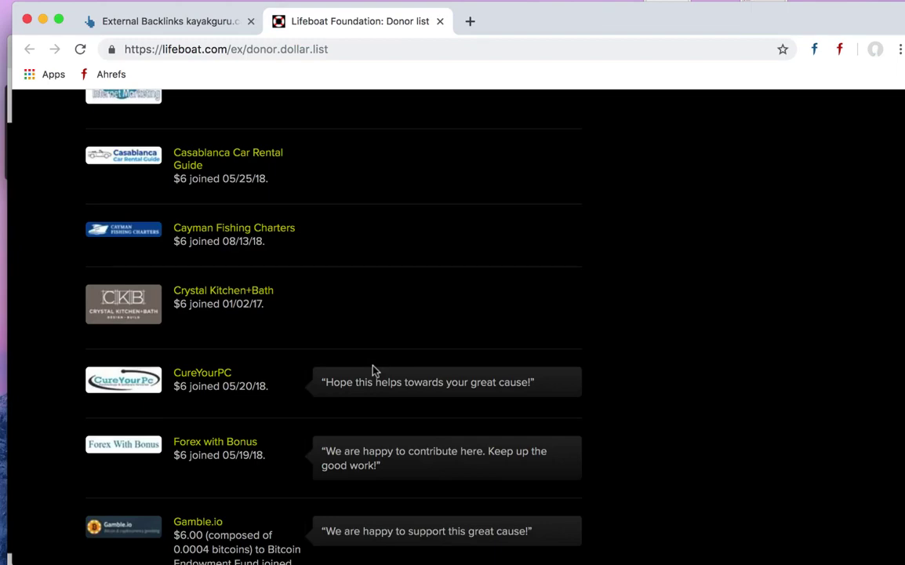
{"action": "key", "text": "super+Tab"}
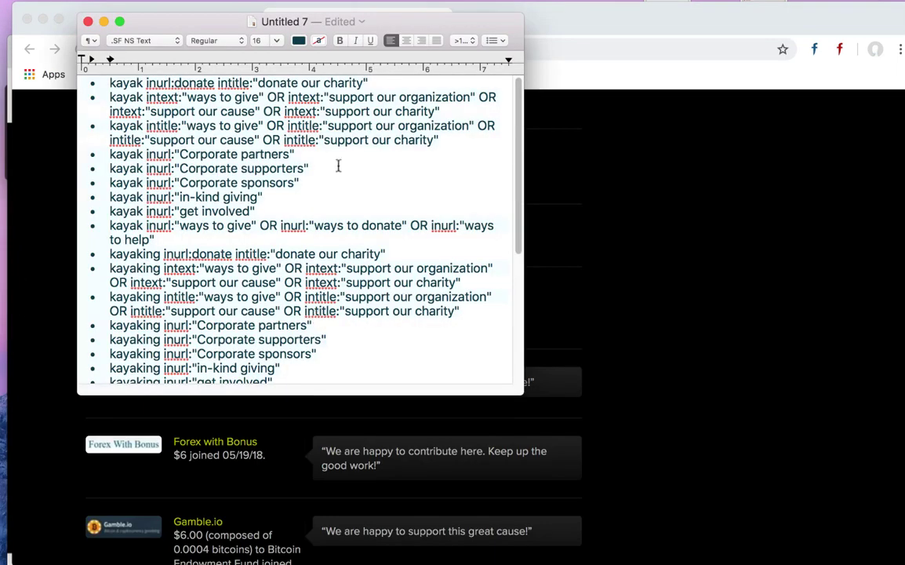
{"action": "scroll", "coordinate": [365, 175], "scroll_direction": "down", "scroll_amount": 5}
{"action": "scroll", "coordinate": [365, 175], "scroll_direction": "up", "scroll_amount": 4}
{"action": "scroll", "coordinate": [364, 174], "scroll_direction": "up", "scroll_amount": 1}
{"action": "left_click_drag", "start_coordinate": [83, 78], "coordinate": [292, 348]}
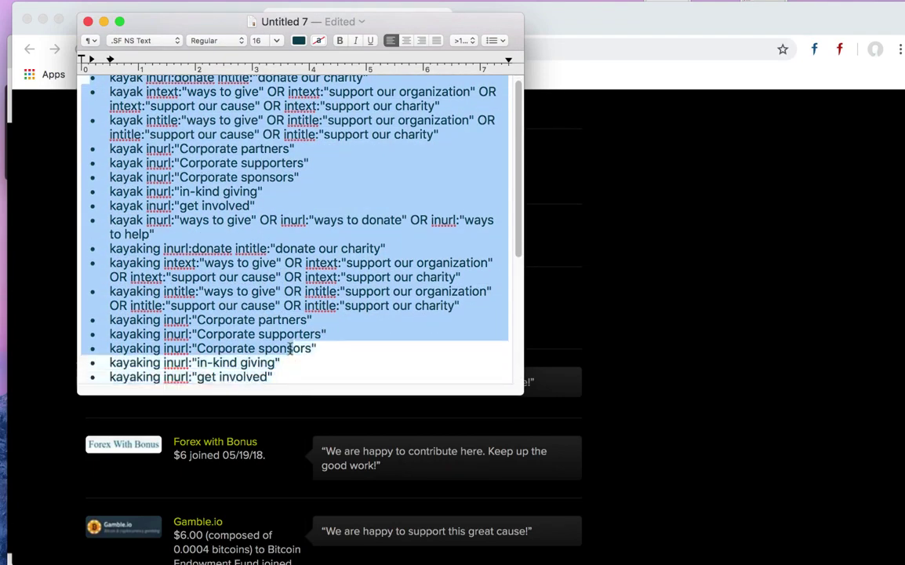
{"action": "left_click", "coordinate": [151, 84]}
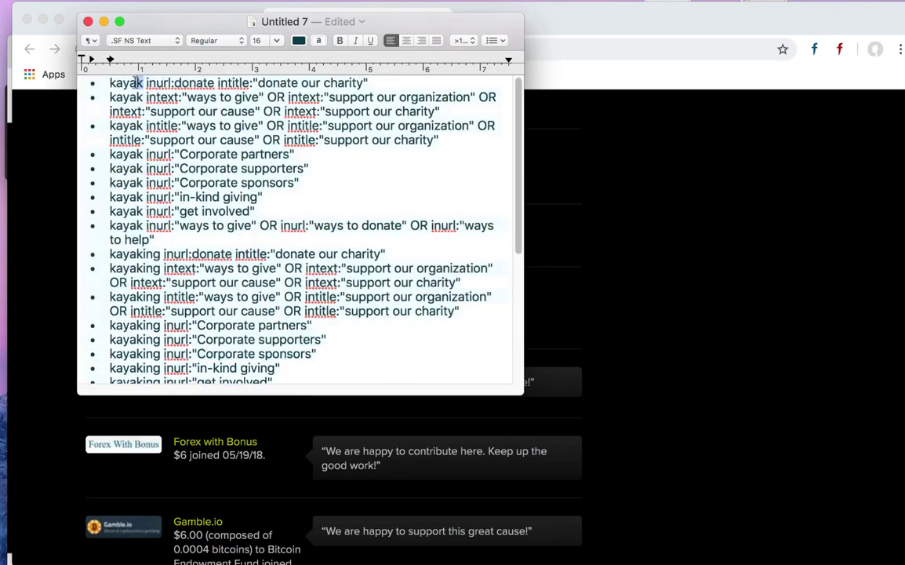
{"action": "left_click_drag", "start_coordinate": [82, 84], "coordinate": [142, 86]}
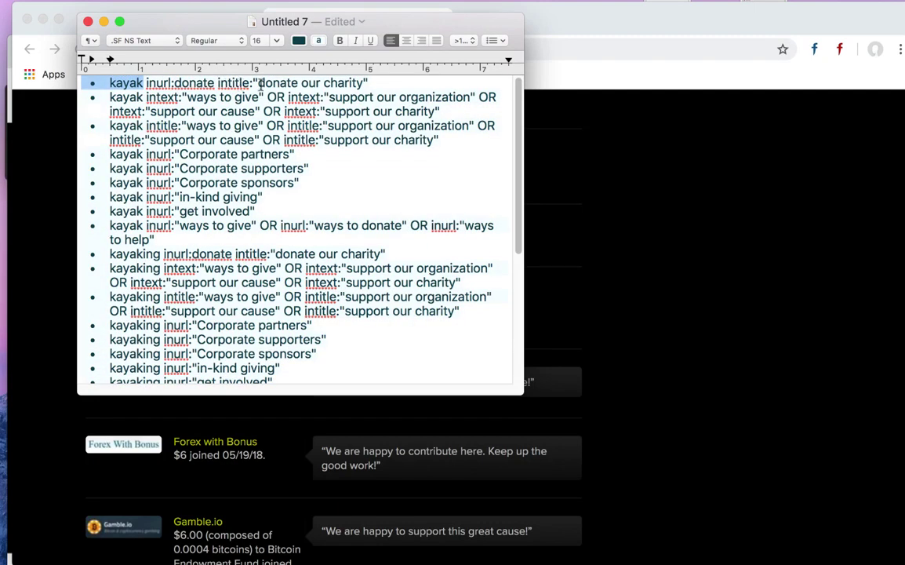
{"action": "left_click_drag", "start_coordinate": [260, 83], "coordinate": [384, 81]}
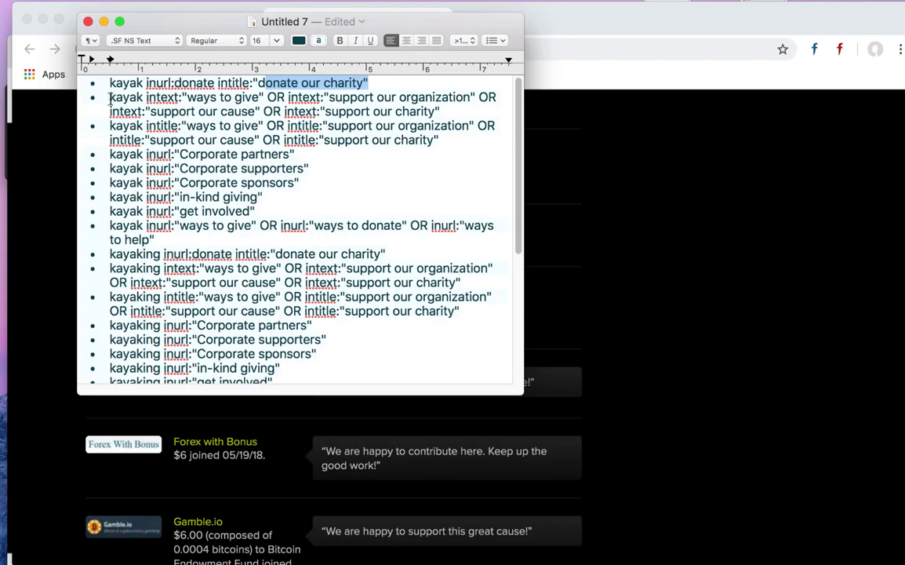
{"action": "scroll", "coordinate": [207, 267], "scroll_direction": "down", "scroll_amount": 5}
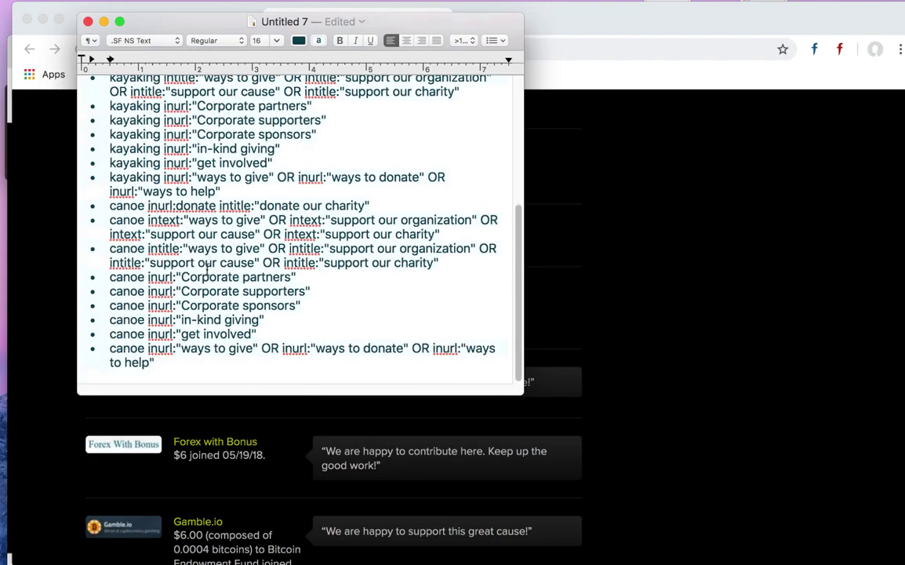
{"action": "scroll", "coordinate": [207, 267], "scroll_direction": "up", "scroll_amount": 5}
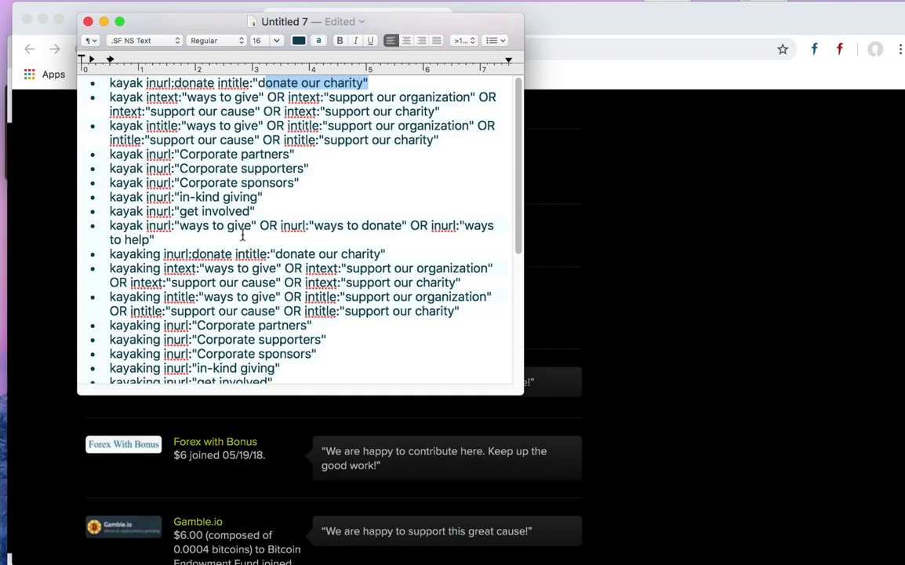
{"action": "scroll", "coordinate": [242, 234], "scroll_direction": "down", "scroll_amount": 5}
{"action": "scroll", "coordinate": [243, 229], "scroll_direction": "up", "scroll_amount": 5}
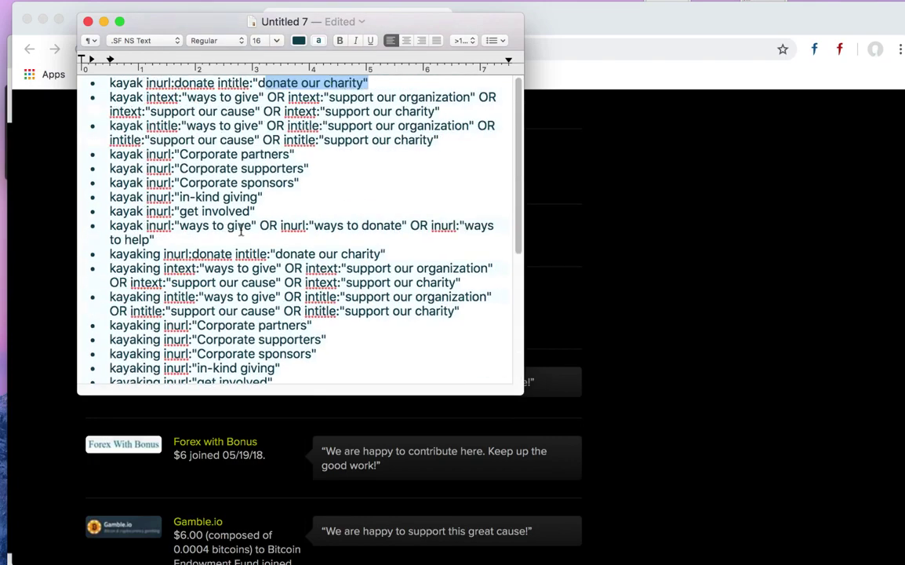